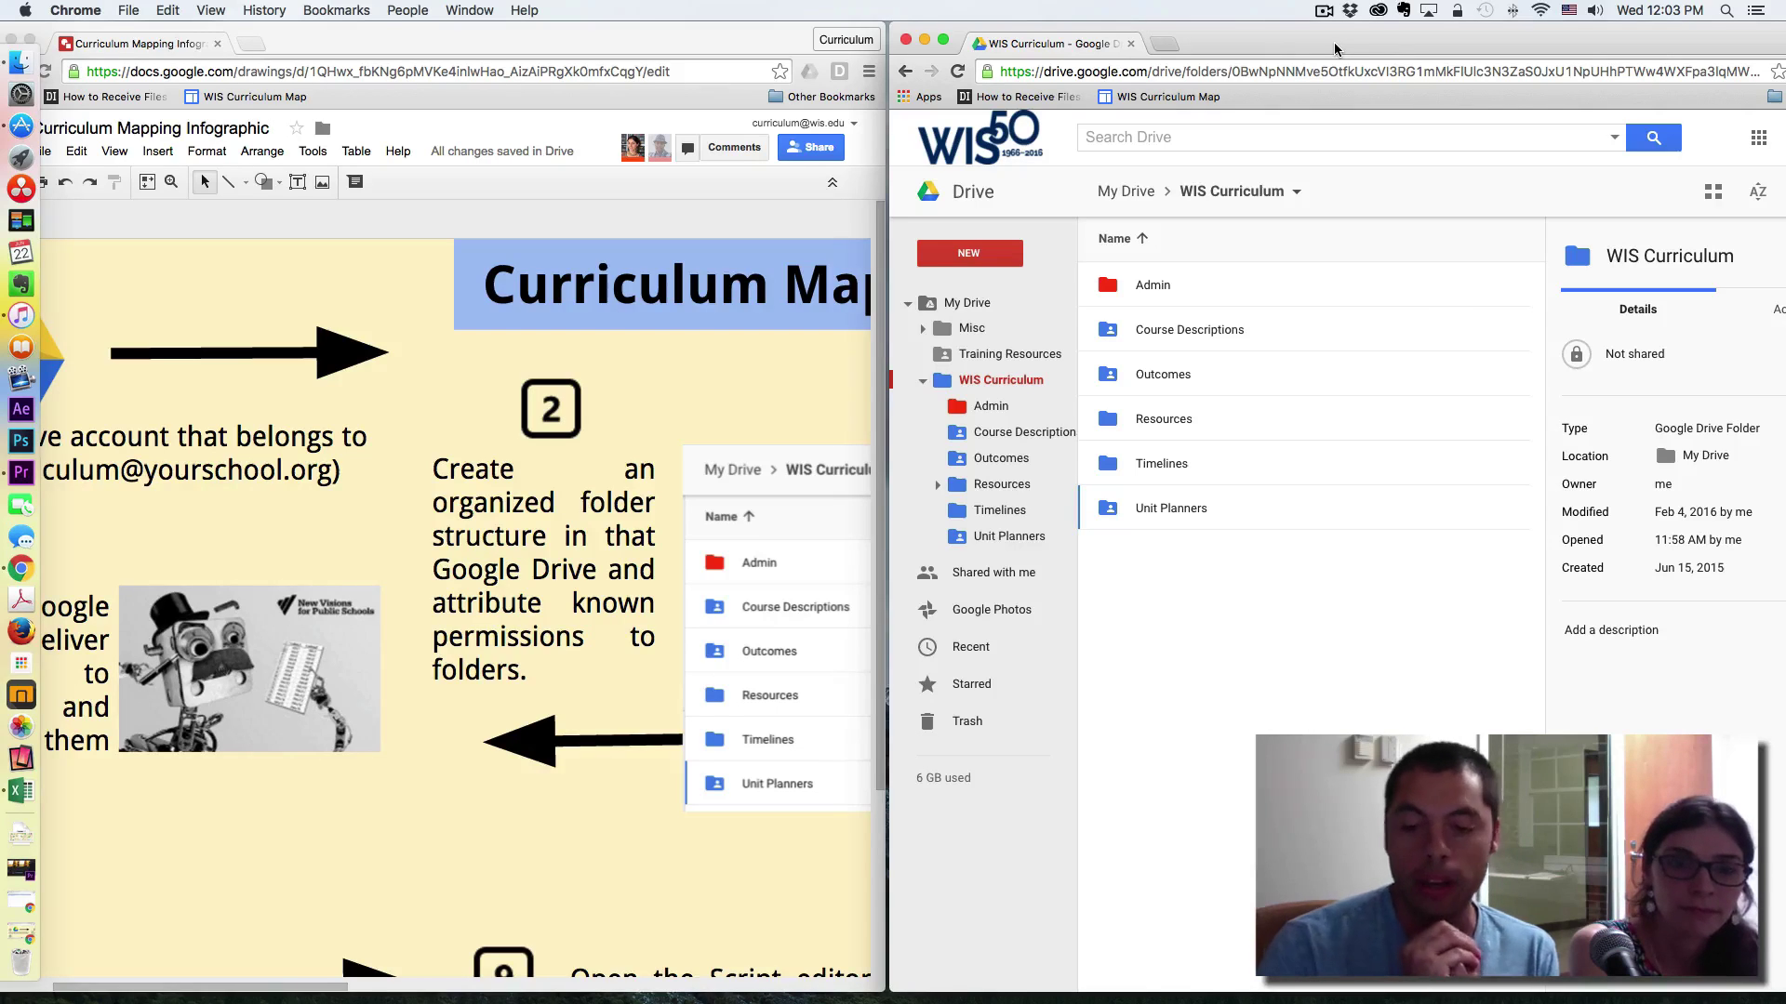
Step: Scroll the infographic to step 1 (creating a school Google Drive account) and arrange it beside the Drive window
left_click(546, 43)
left_click_drag(546, 43, 557, 42)
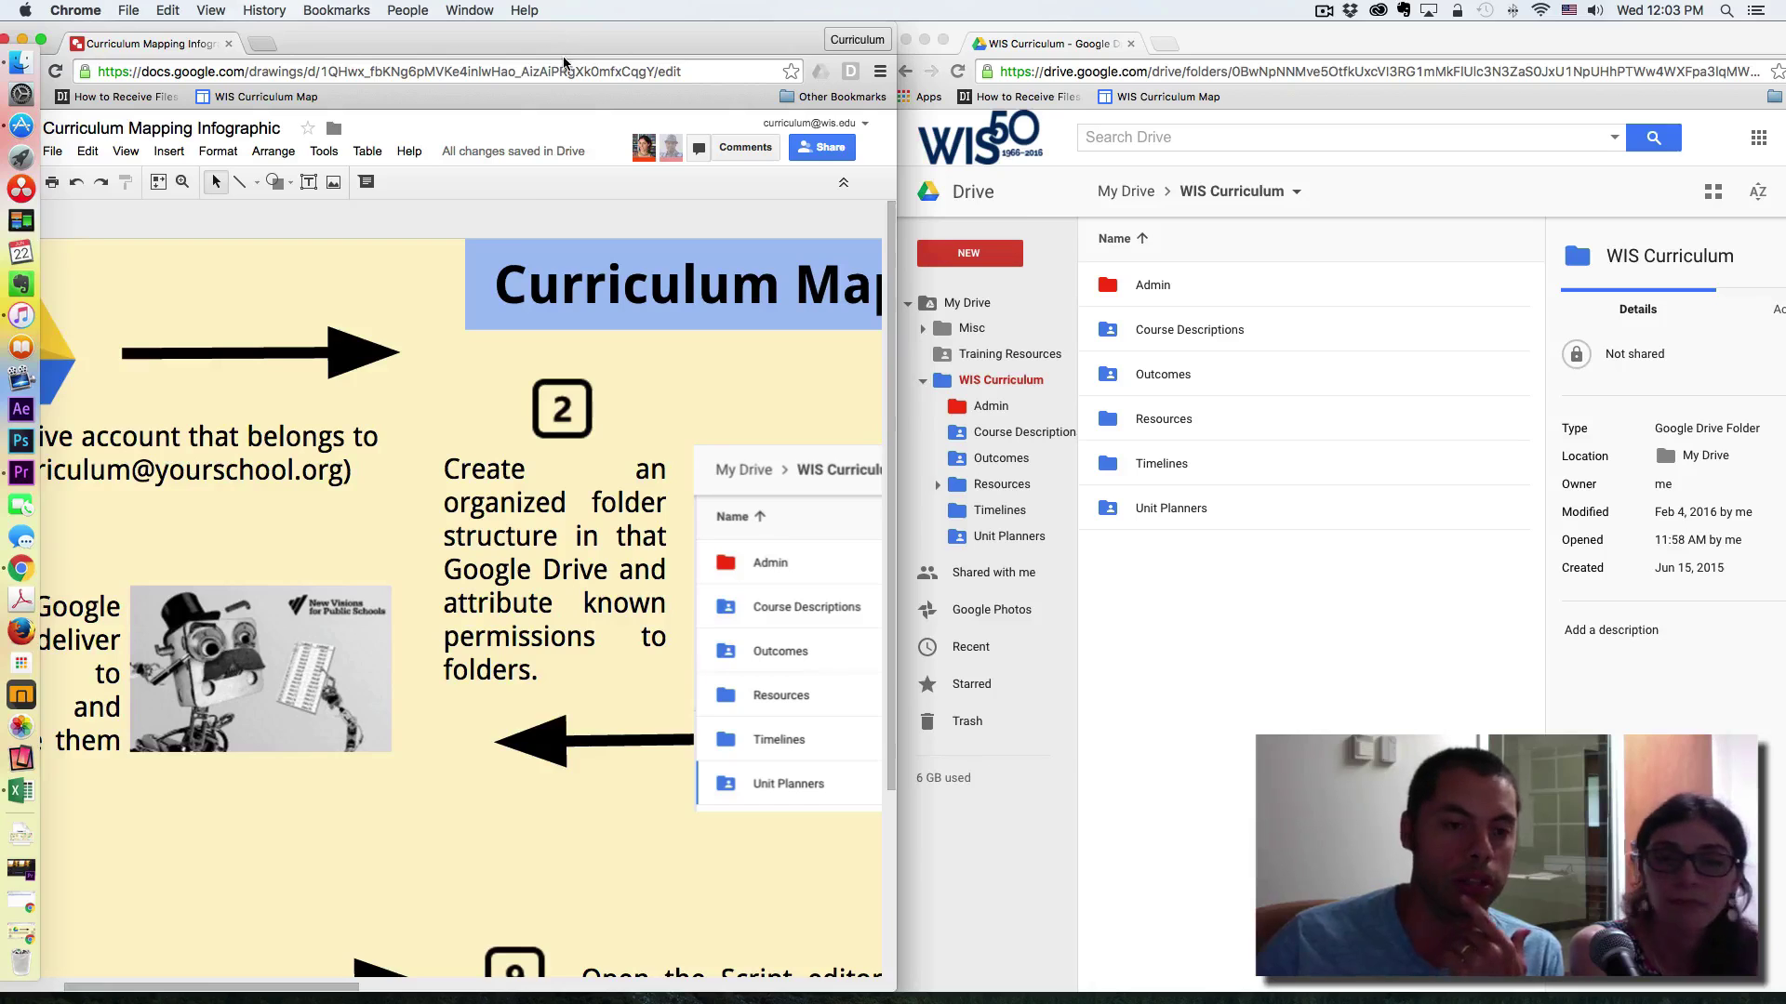
scroll(662, 755, "left", 3)
scroll(662, 756, "left", 3)
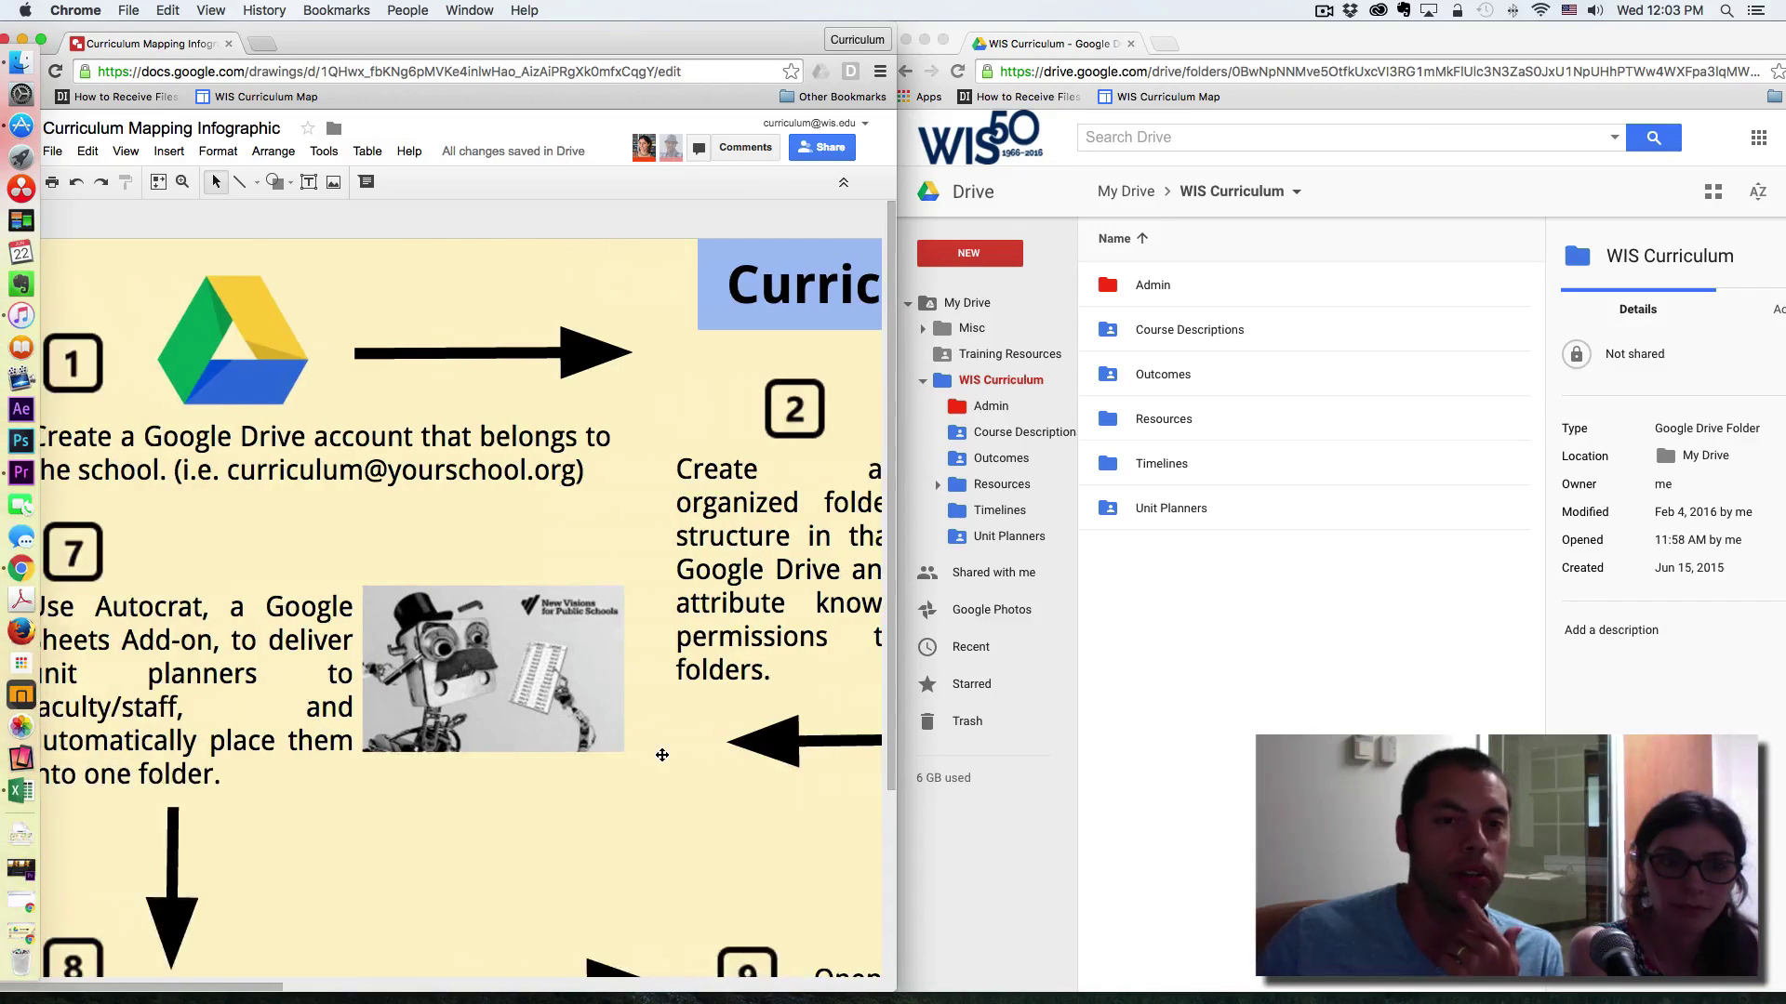
scroll(797, 556, "right", 3)
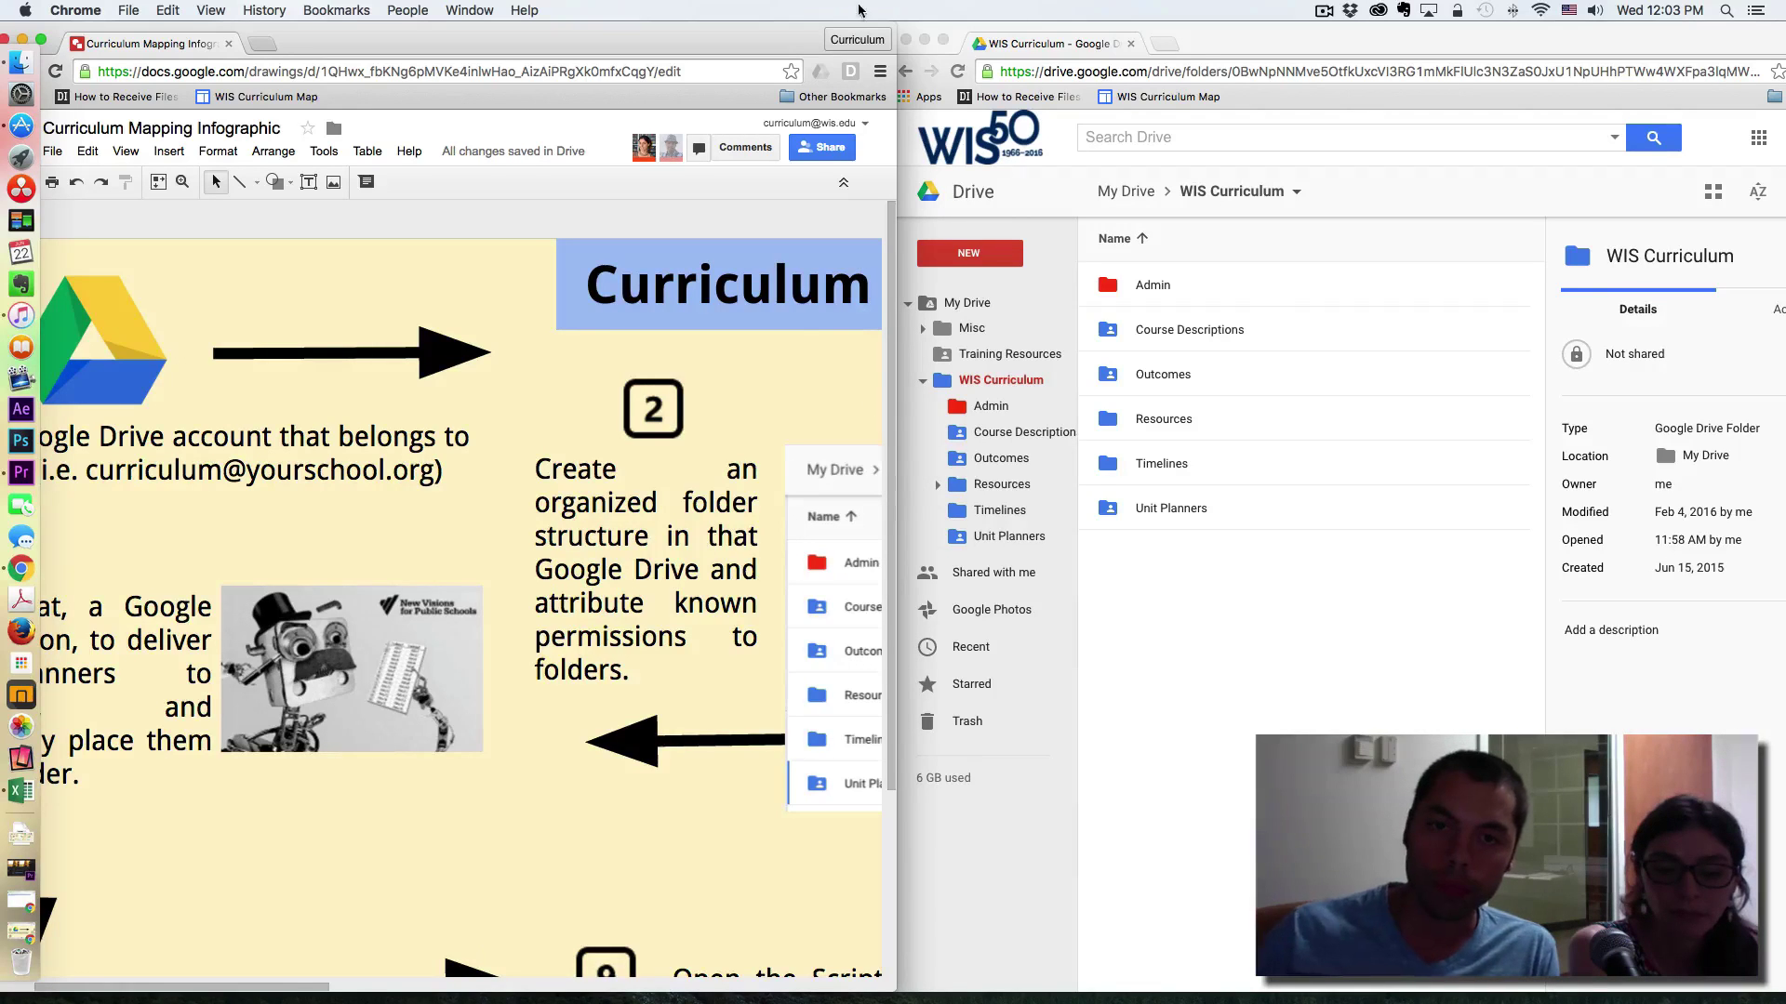
mouse_move(787, 37)
left_mouse_down()
mouse_move(751, 38)
mouse_move(776, 37)
left_mouse_up()
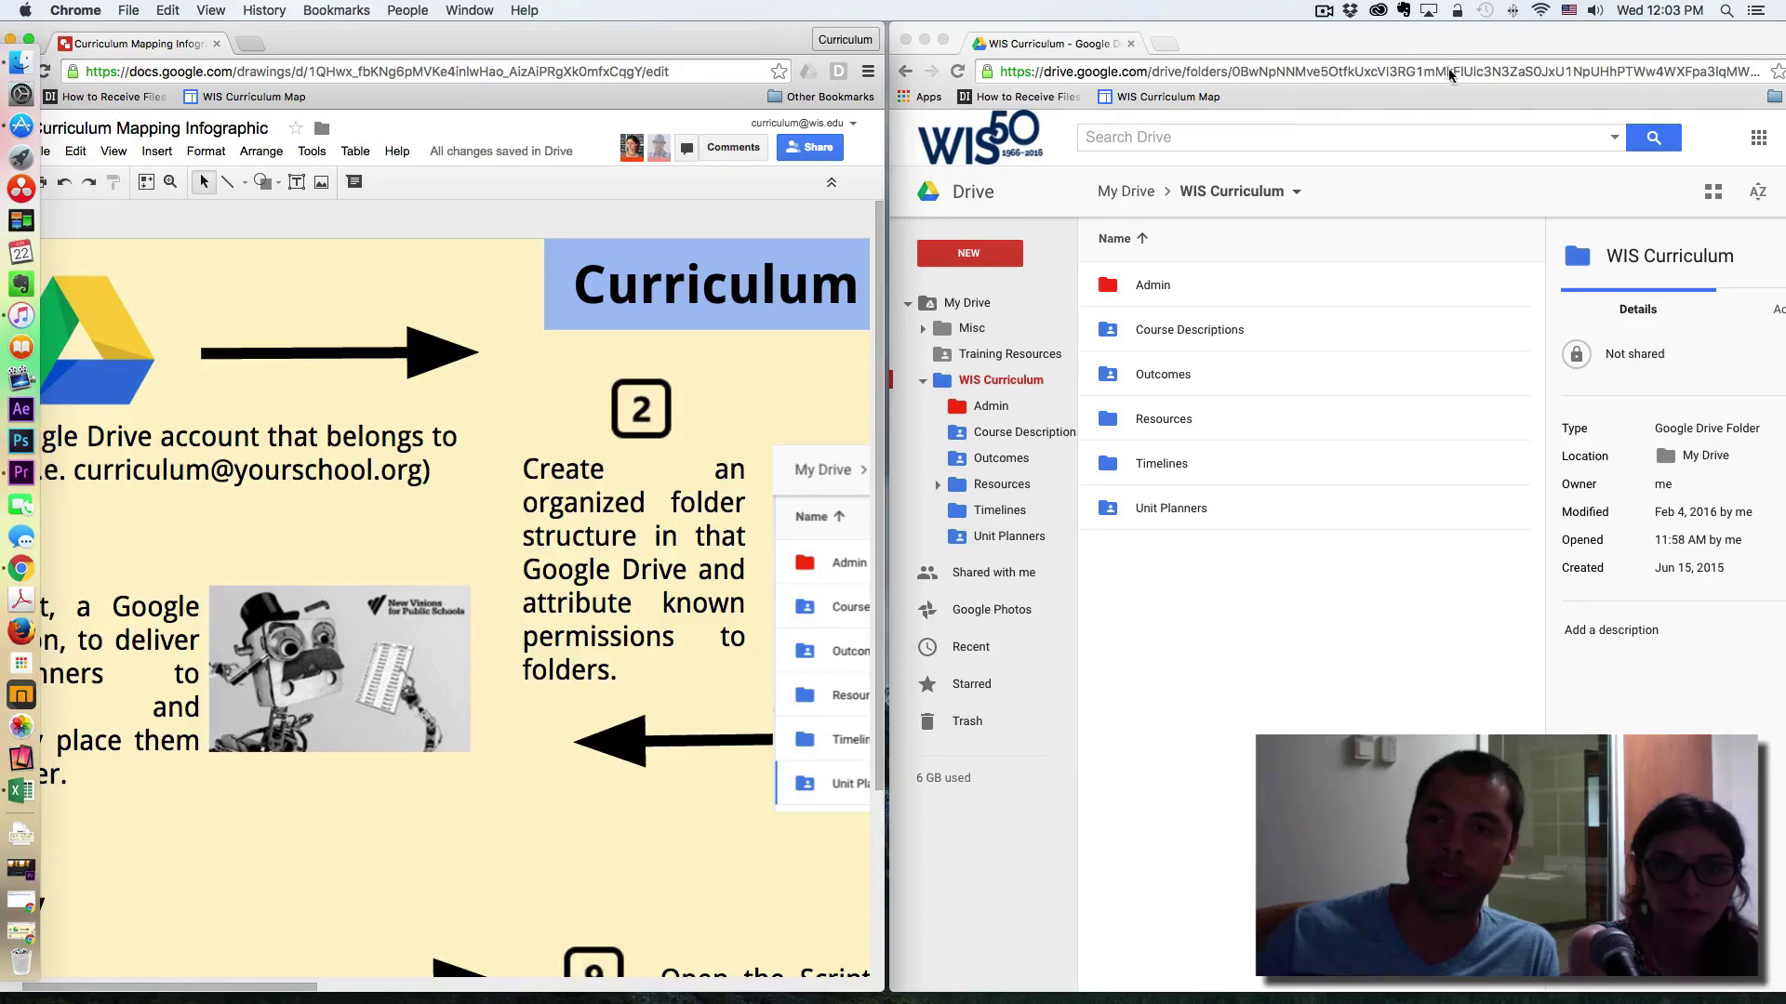
left_click_drag(1476, 47, 1167, 21)
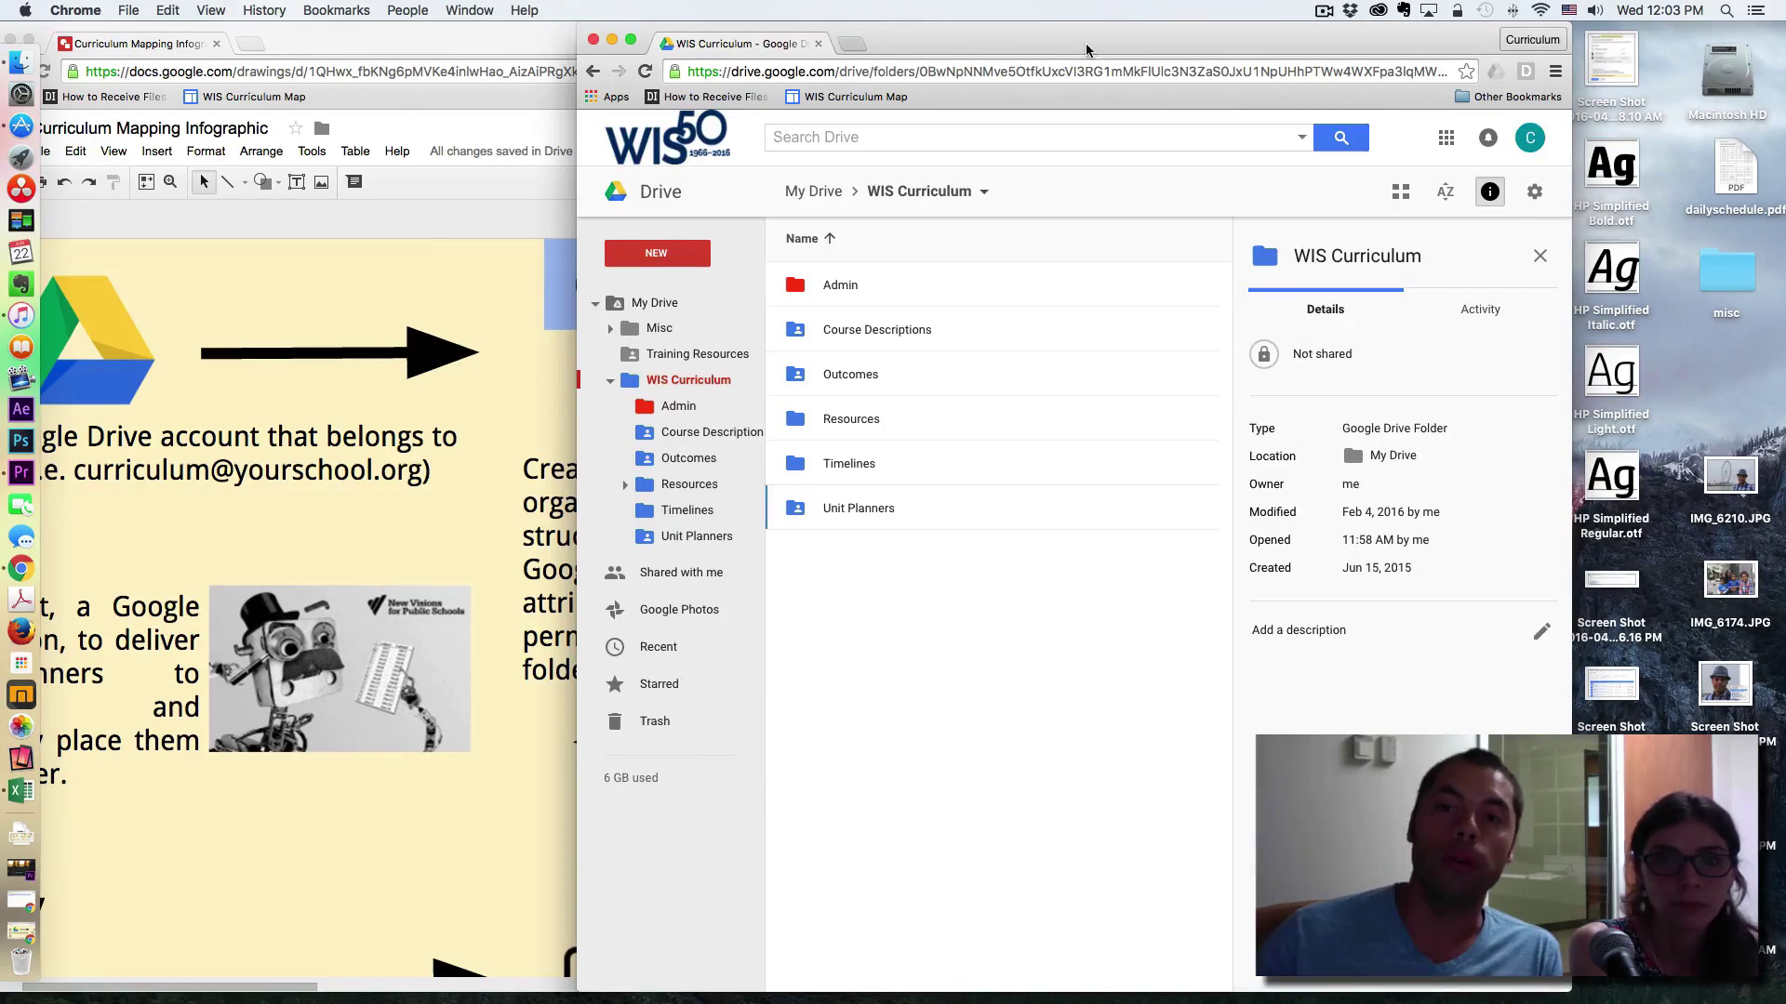
Step: Shift the Drive window right and collapse the WIS Curriculum folder tree in the sidebar
left_click_drag(1090, 36, 1336, 37)
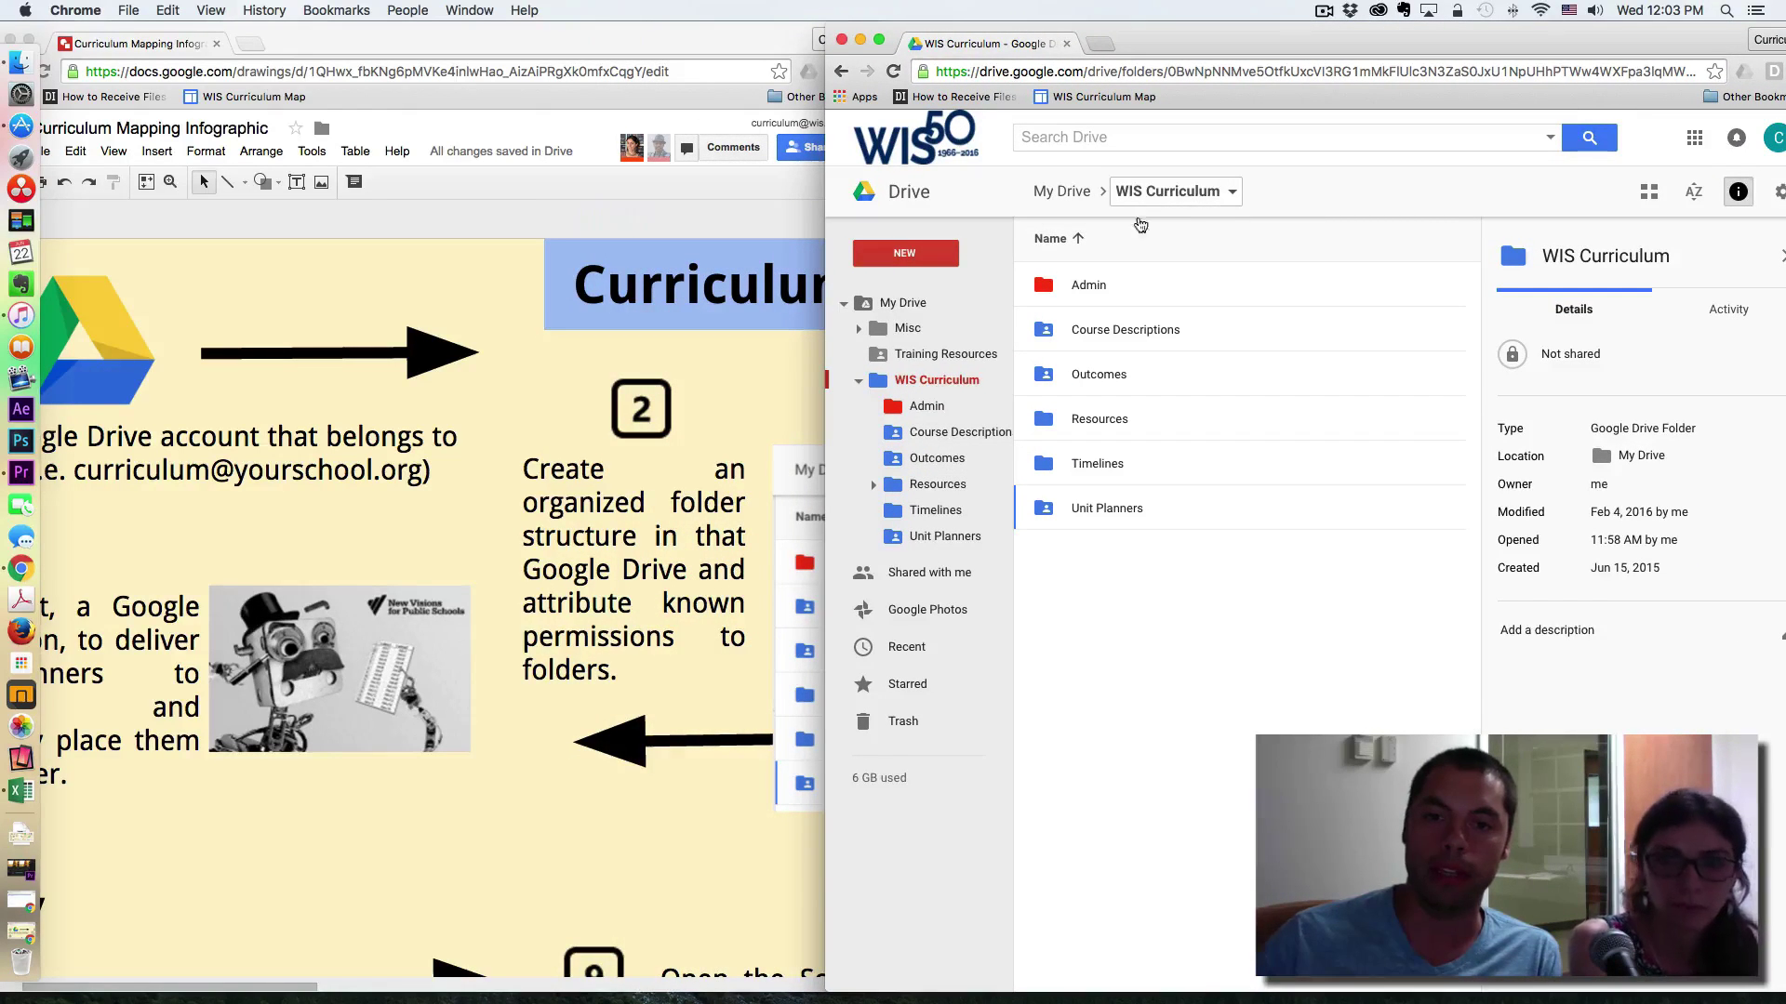
left_click(858, 383)
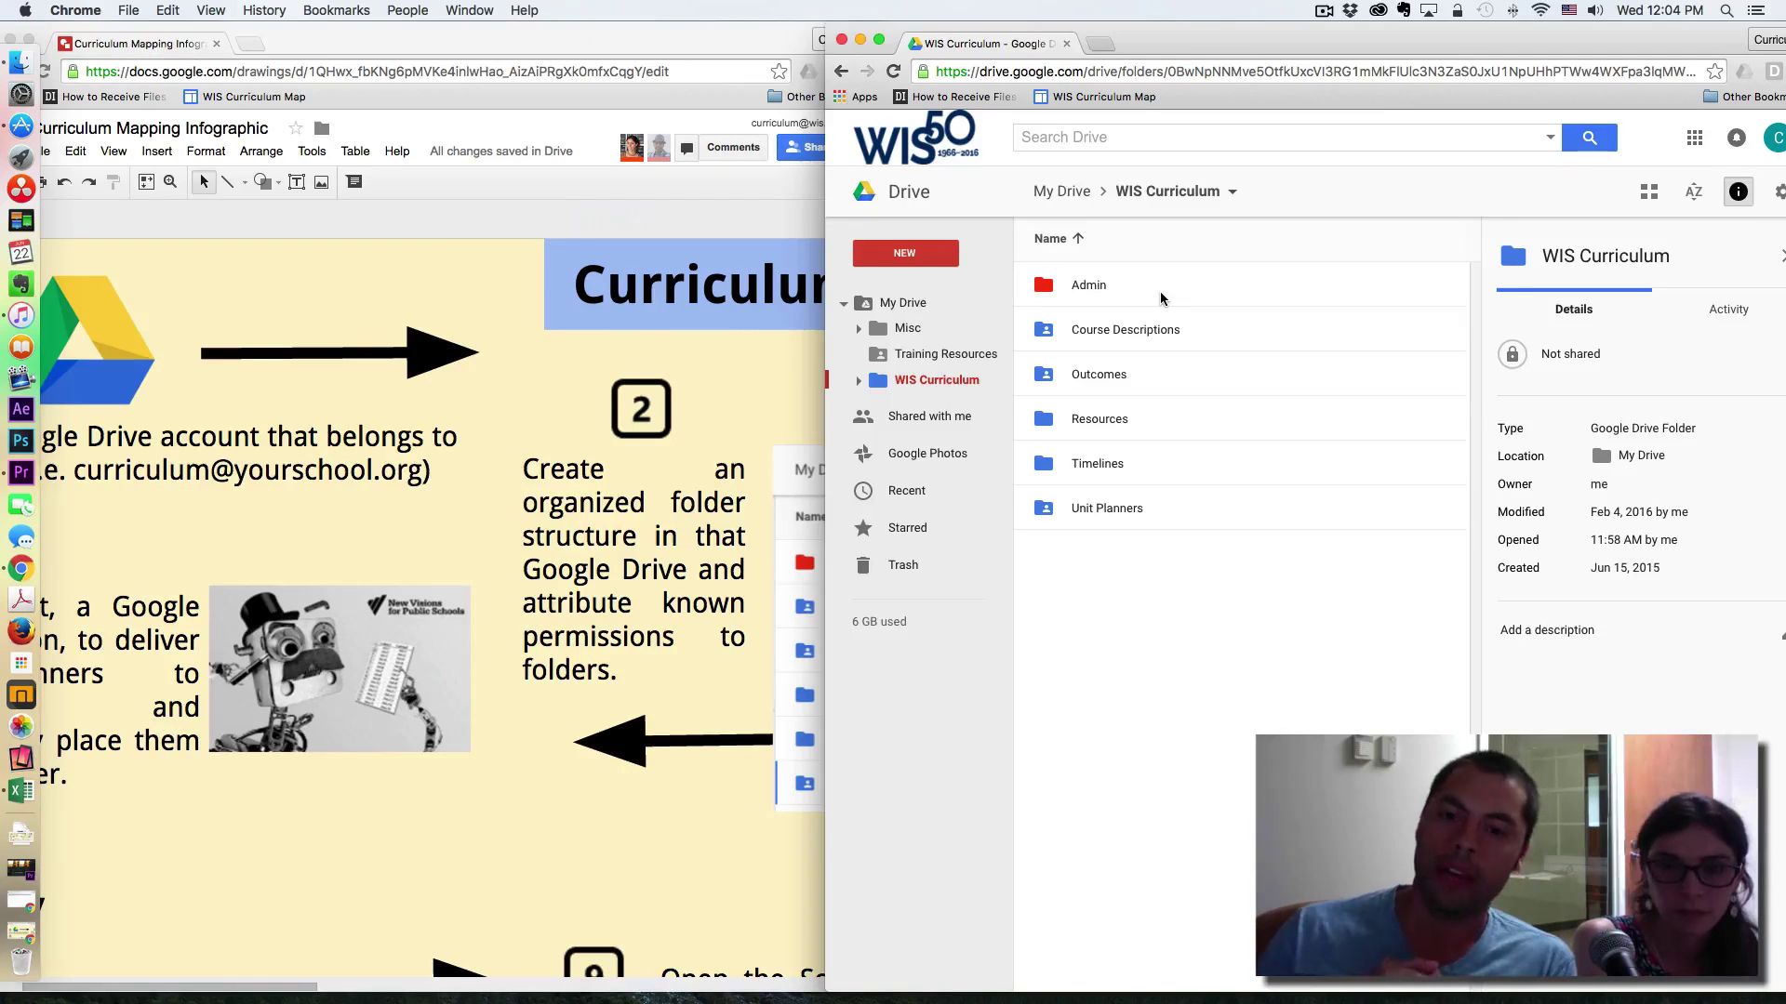
double_click(1045, 286)
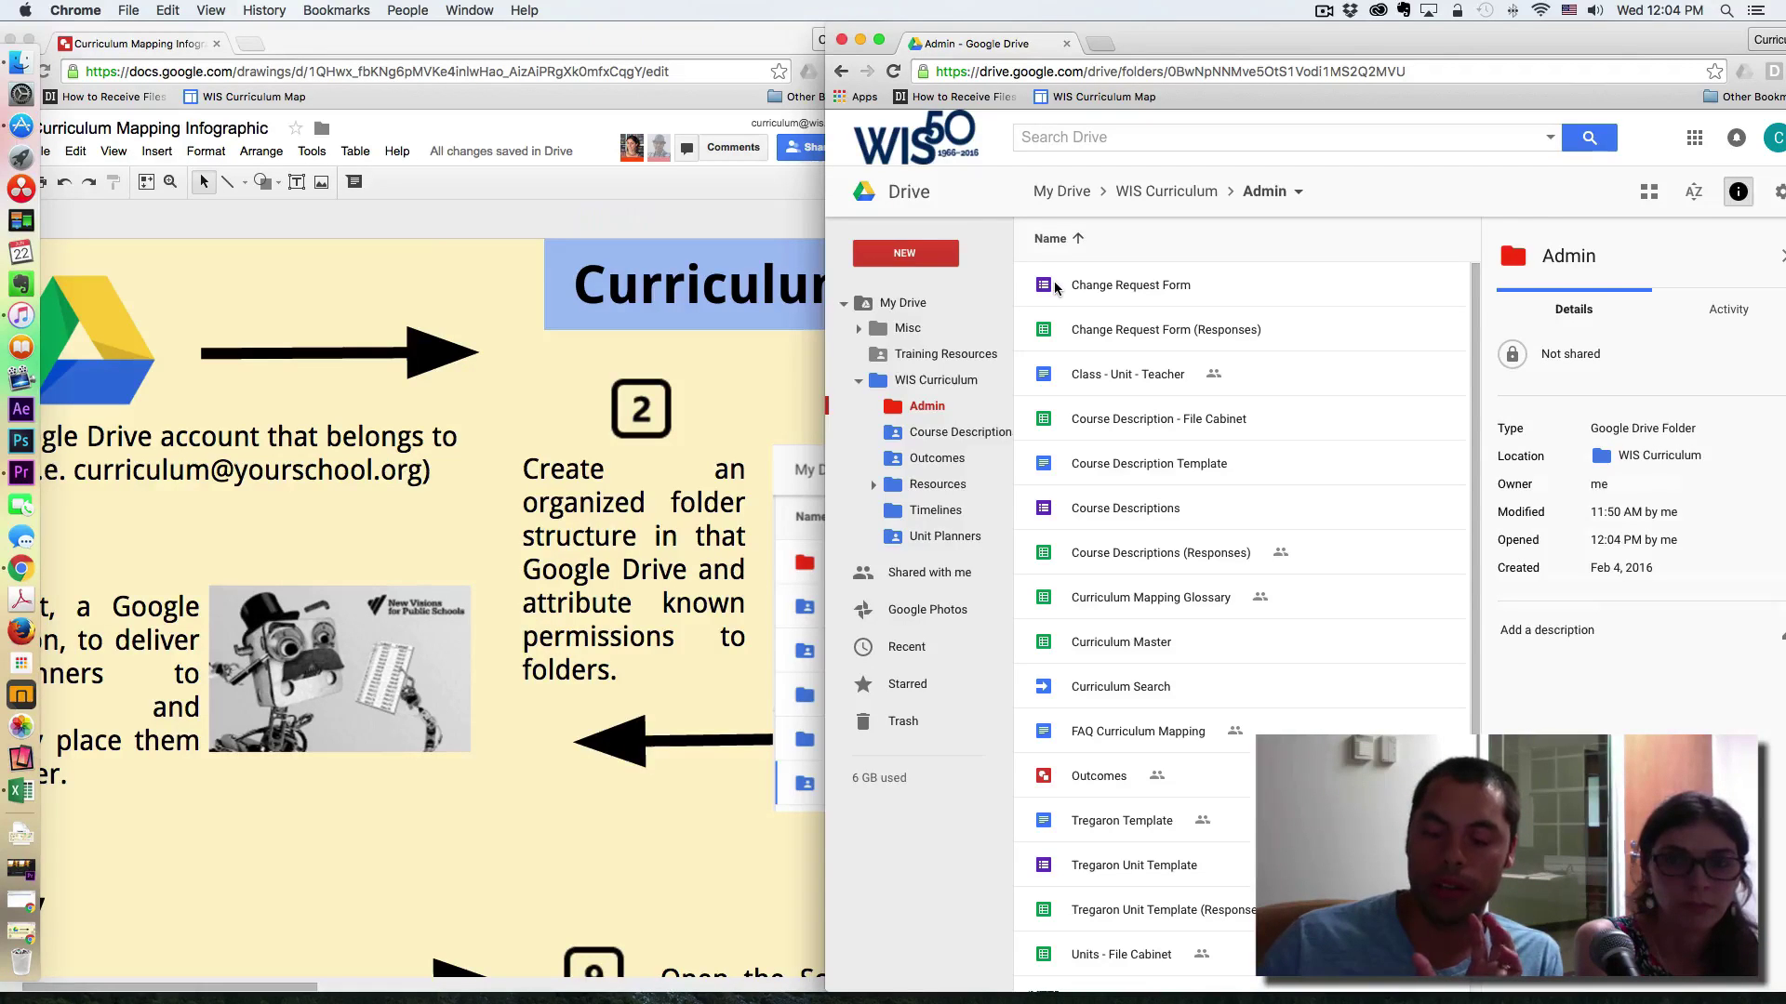
left_click(1181, 191)
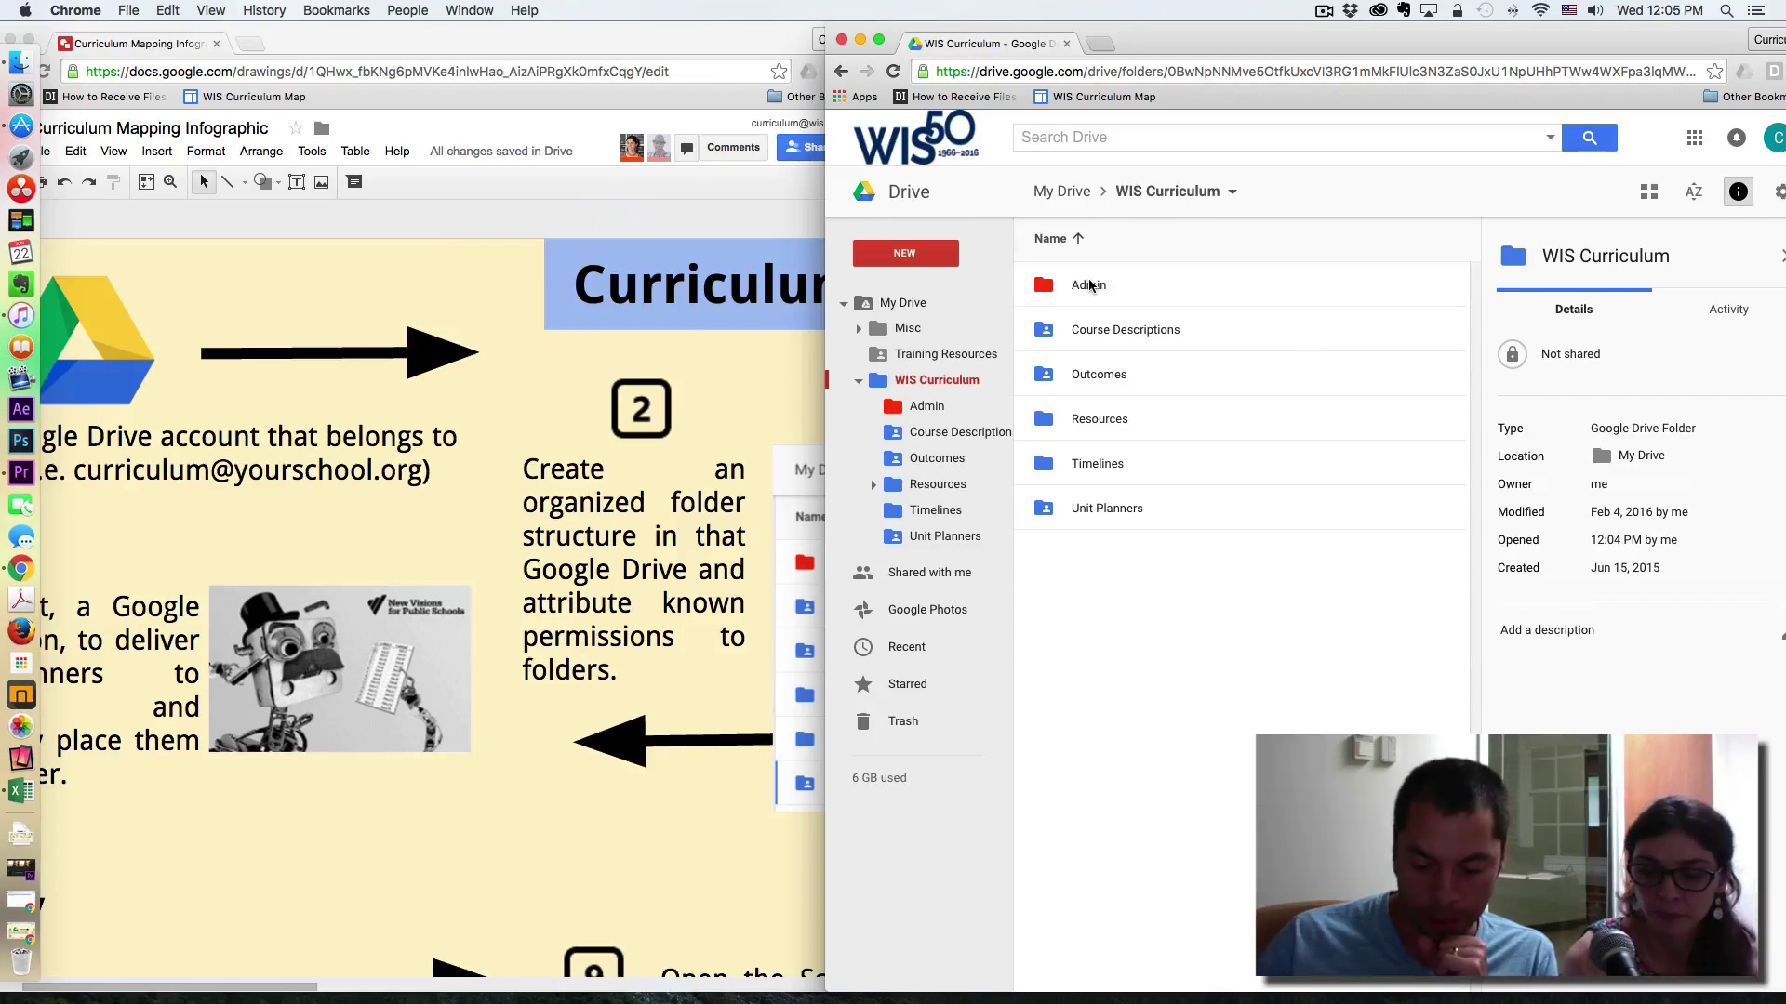
left_click(1095, 333)
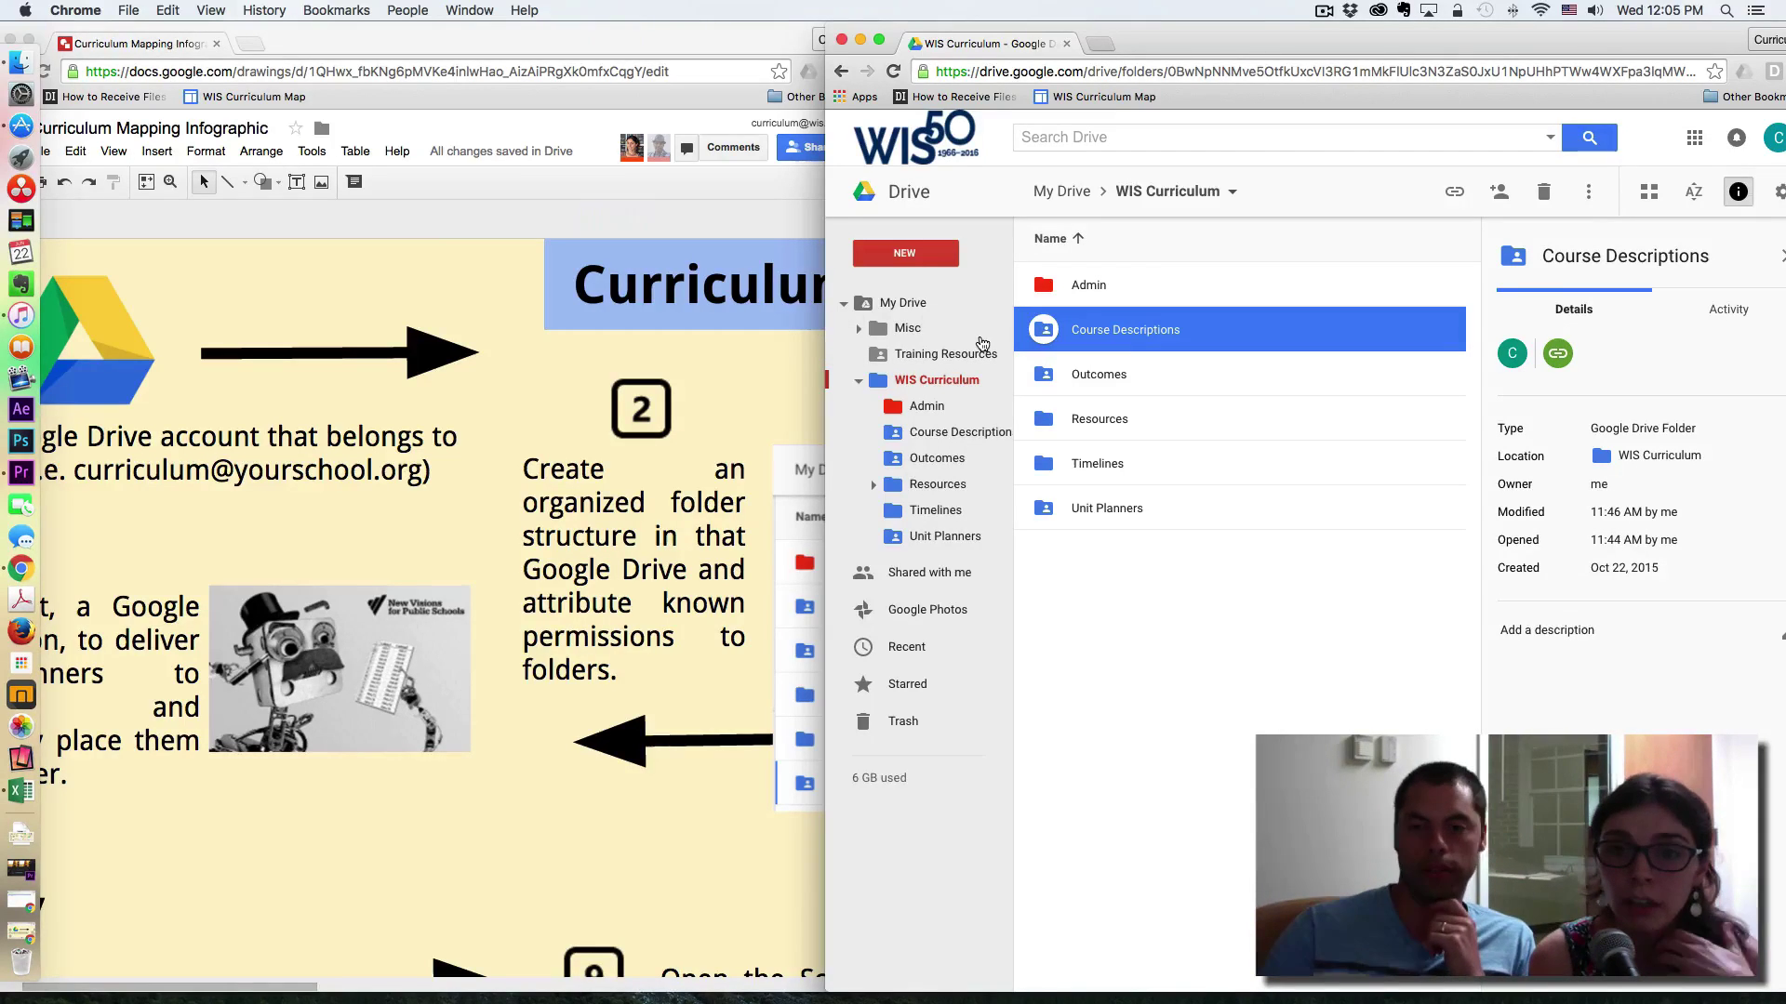
left_click(981, 338)
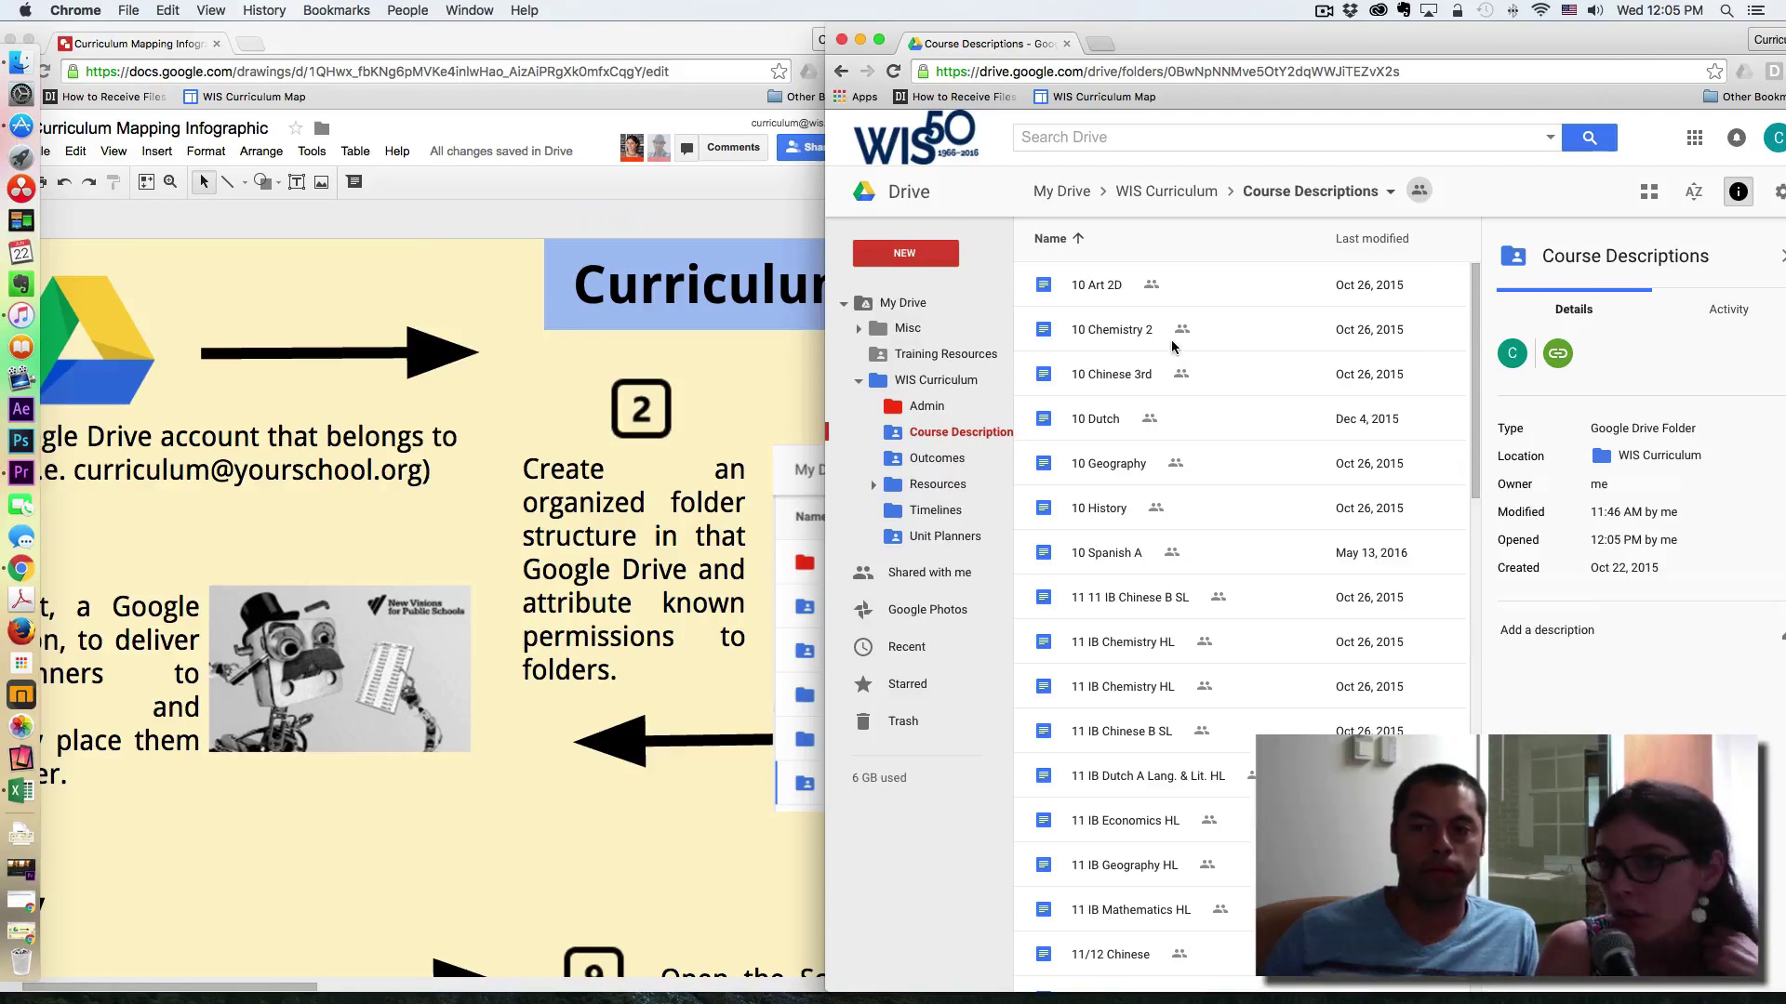
scroll(1153, 367, "down", 3)
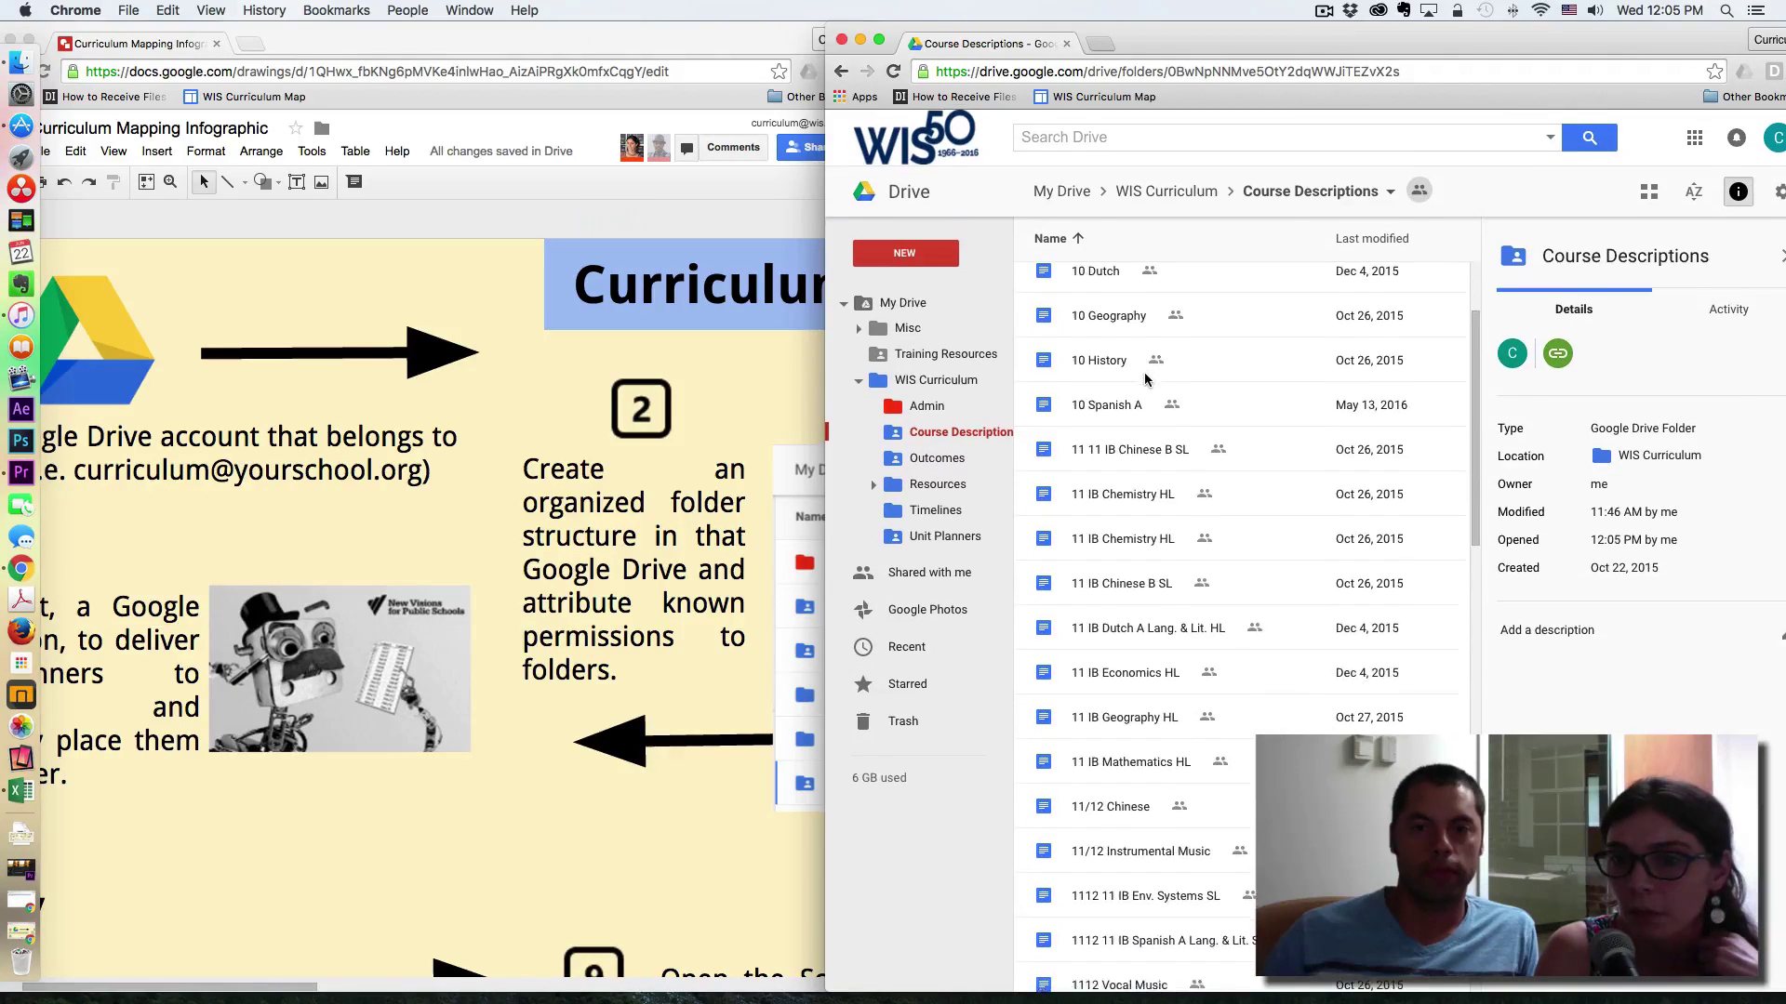
scroll(1145, 378, "down", 10)
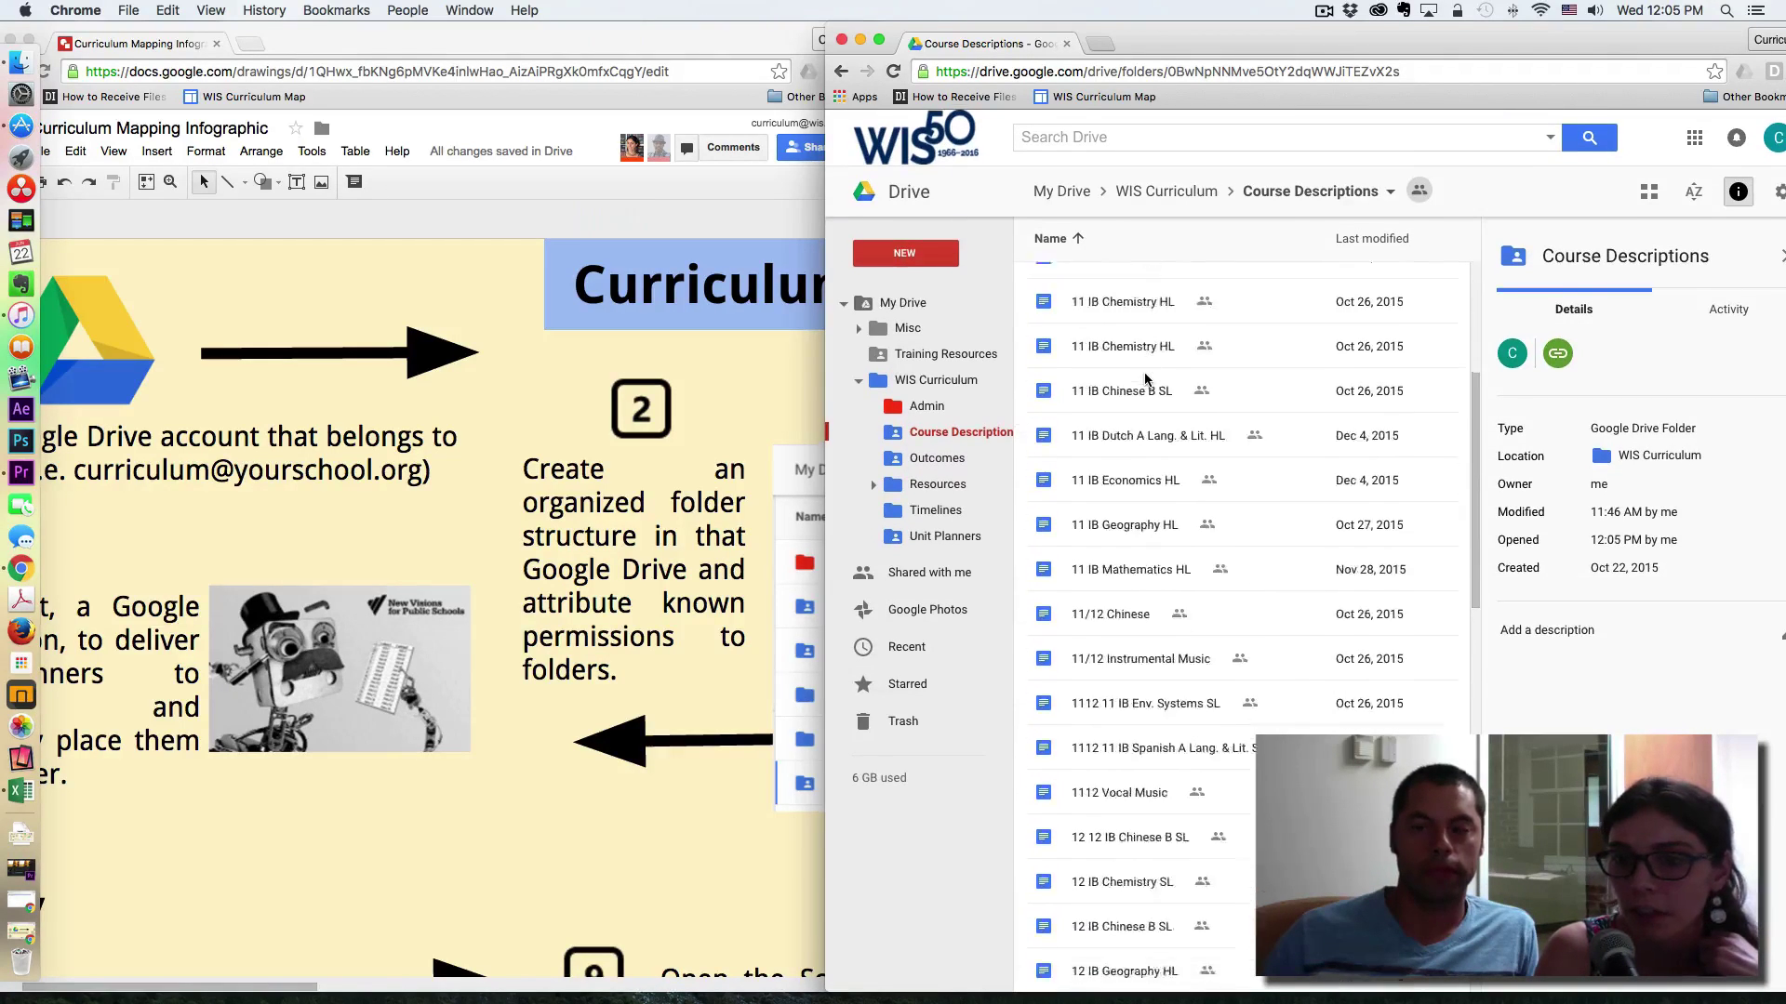
left_click(1177, 195)
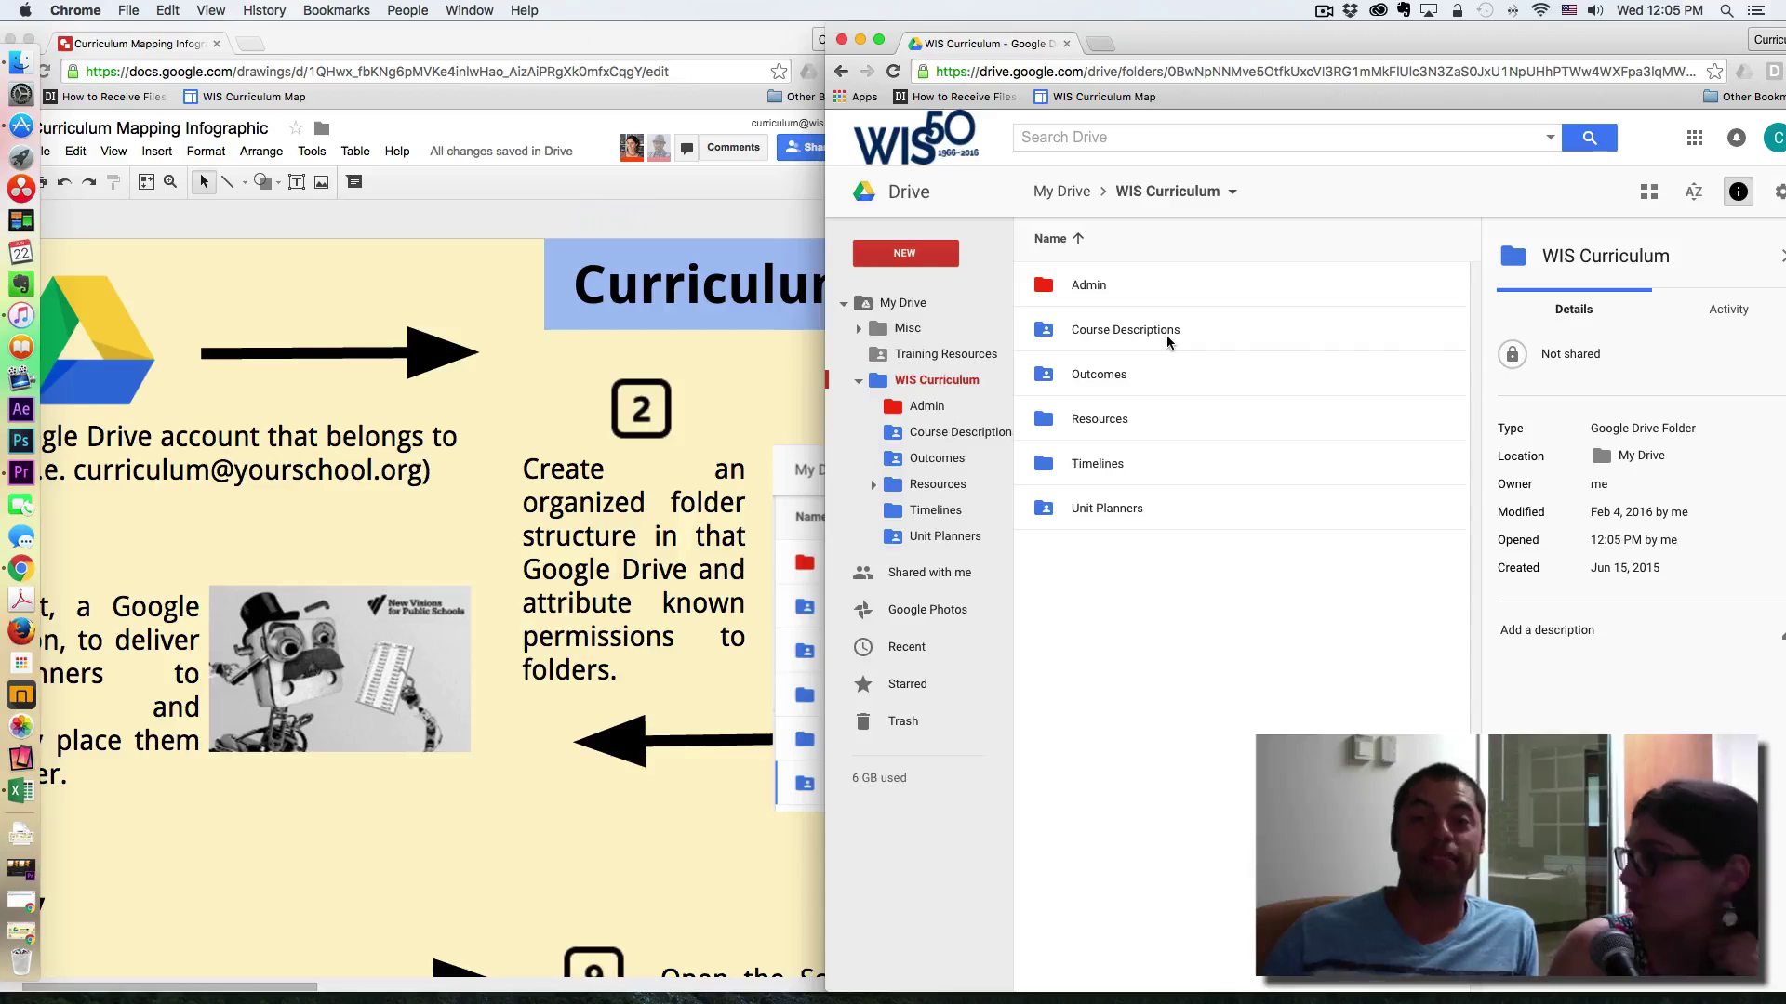
Step: Open the Resources folder, look inside Humanities/S4 Resources, and return to Resources
left_click(1106, 423)
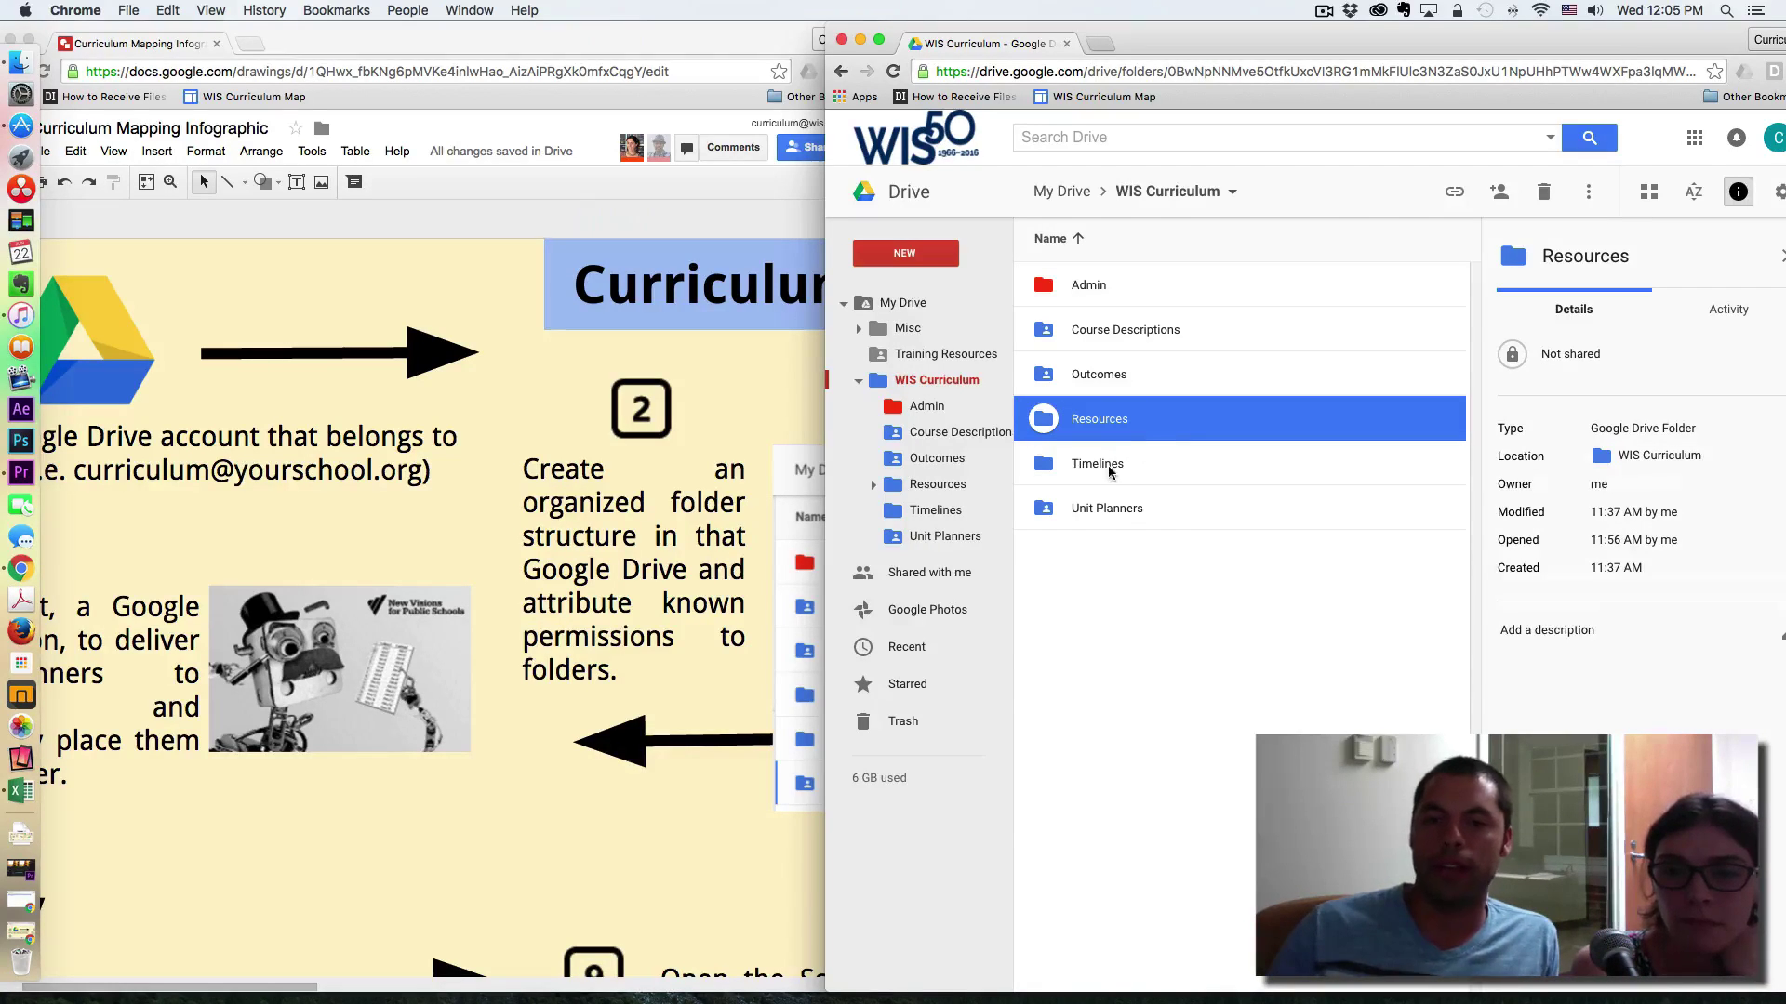
double_click(1046, 425)
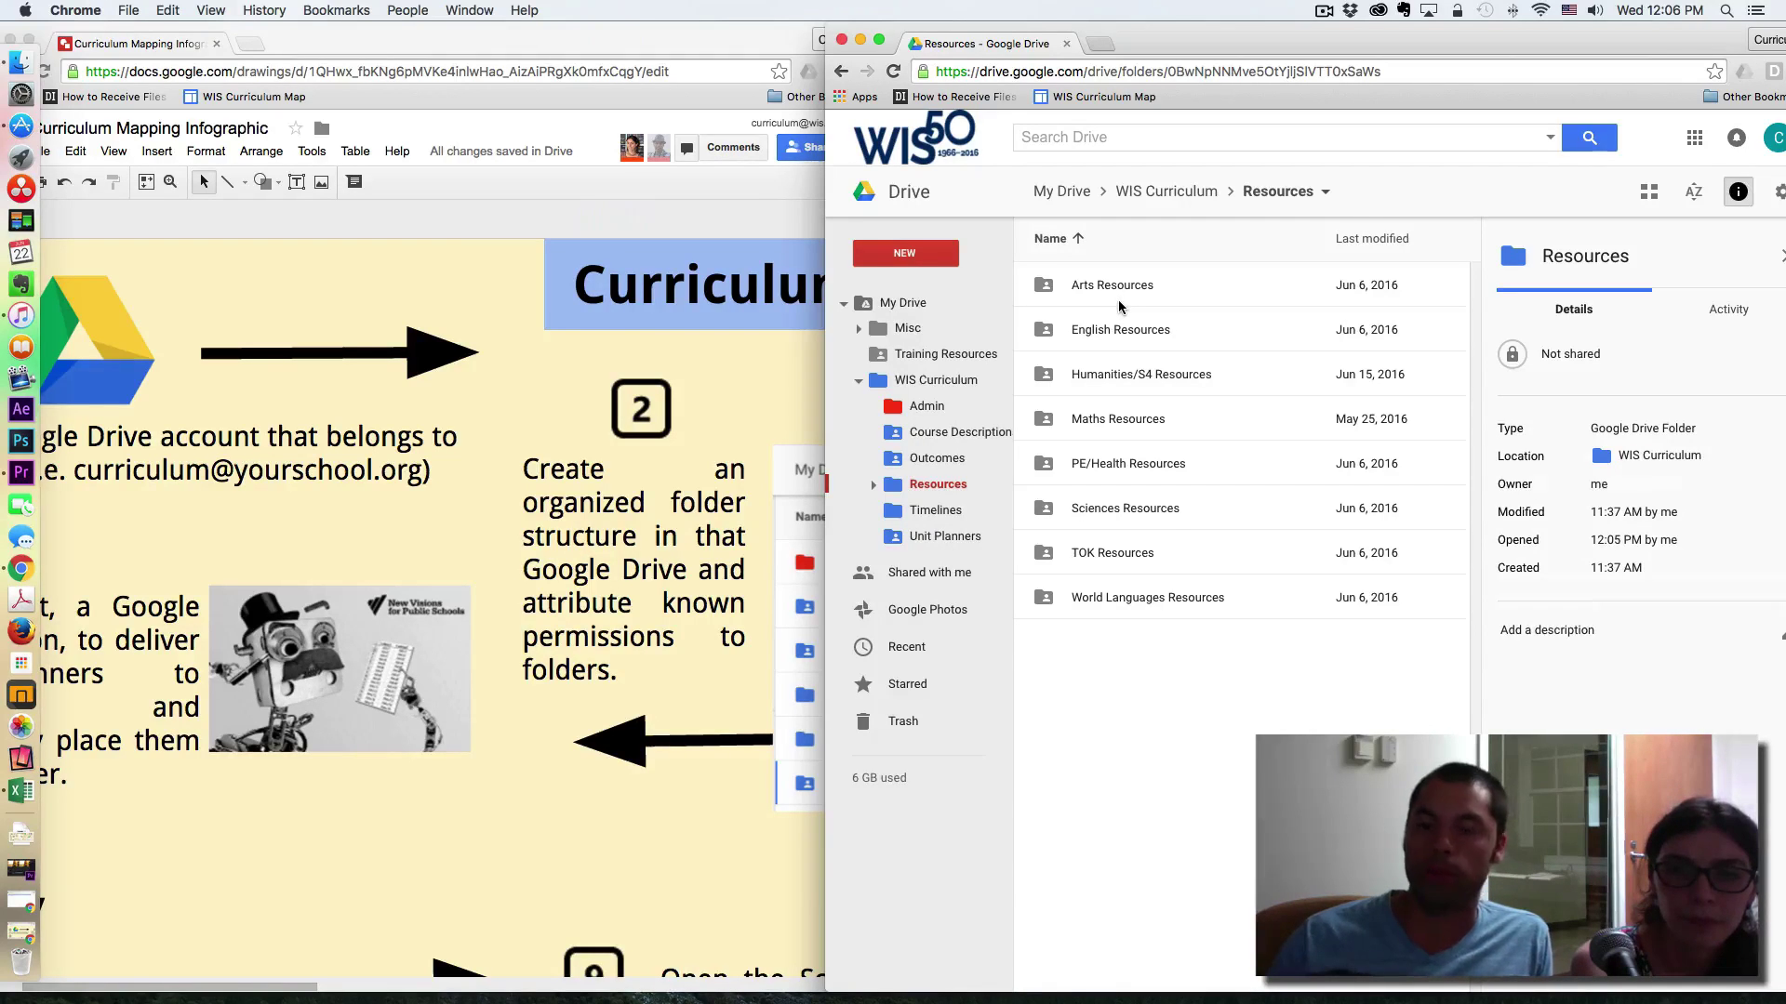
double_click(1049, 380)
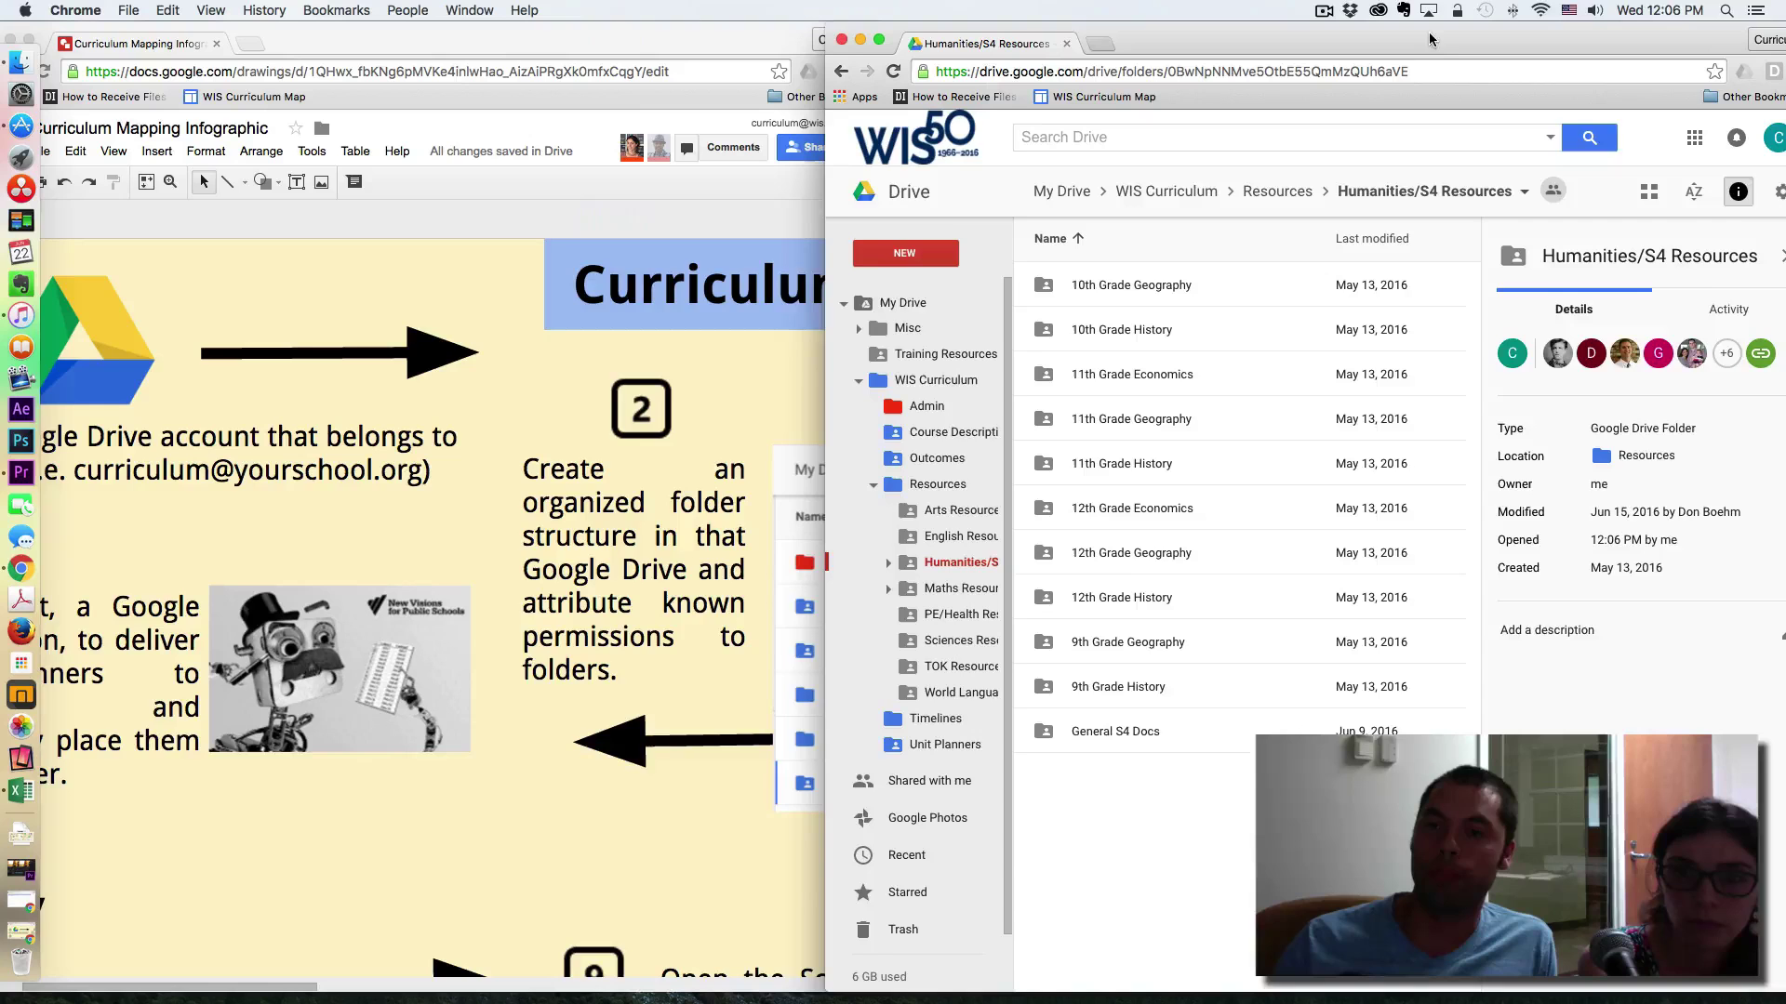
left_click_drag(1446, 40, 1234, 40)
left_click(1074, 193)
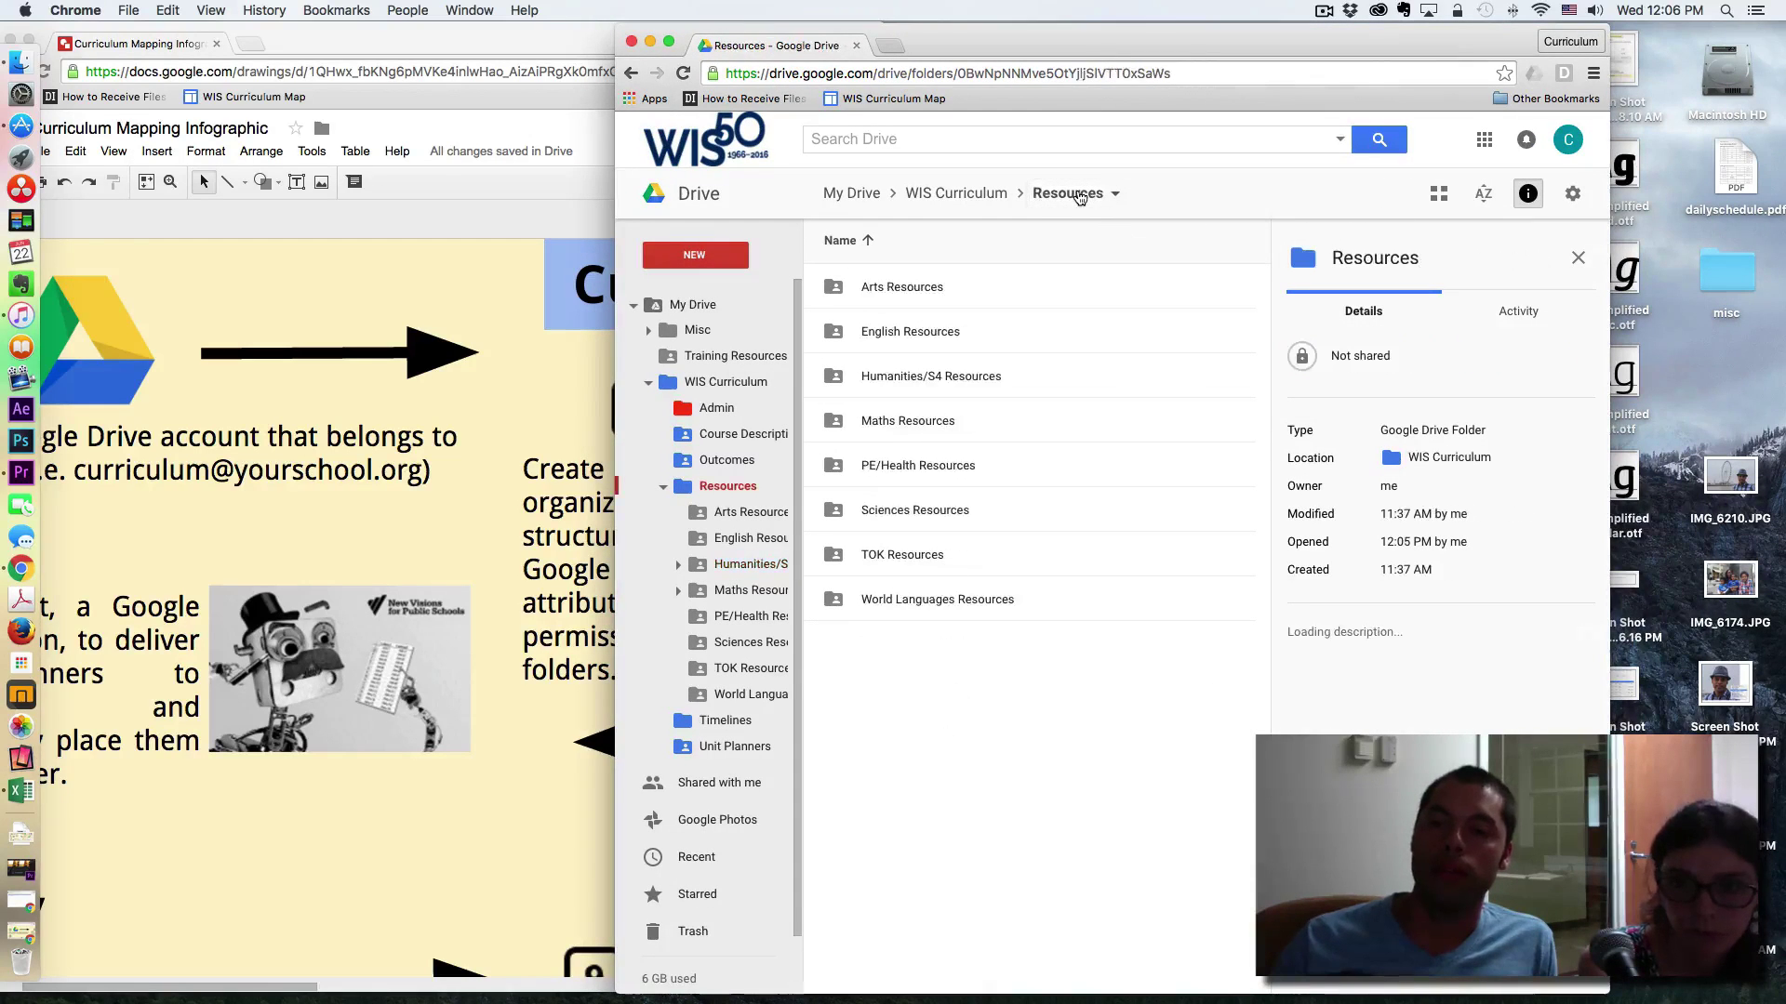
Step: Check who can access the Arts and English Resources folders, then go back to WIS Curriculum
left_click(902, 289)
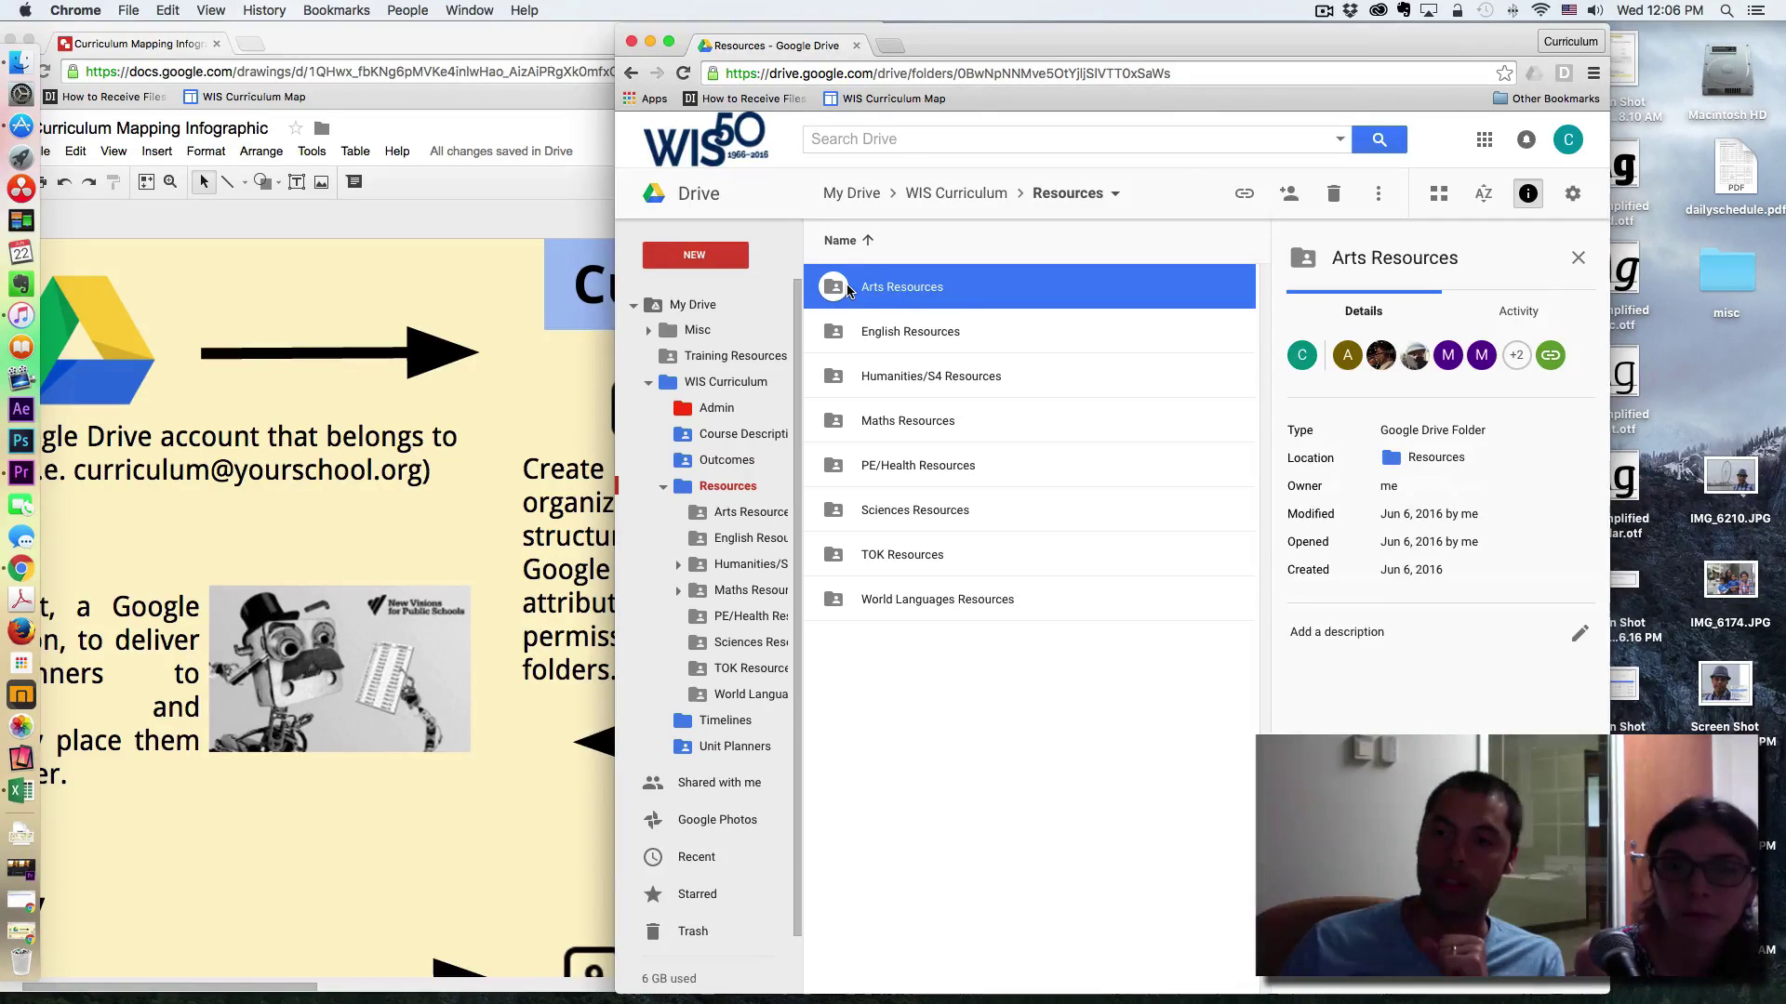
mouse_move(1550, 362)
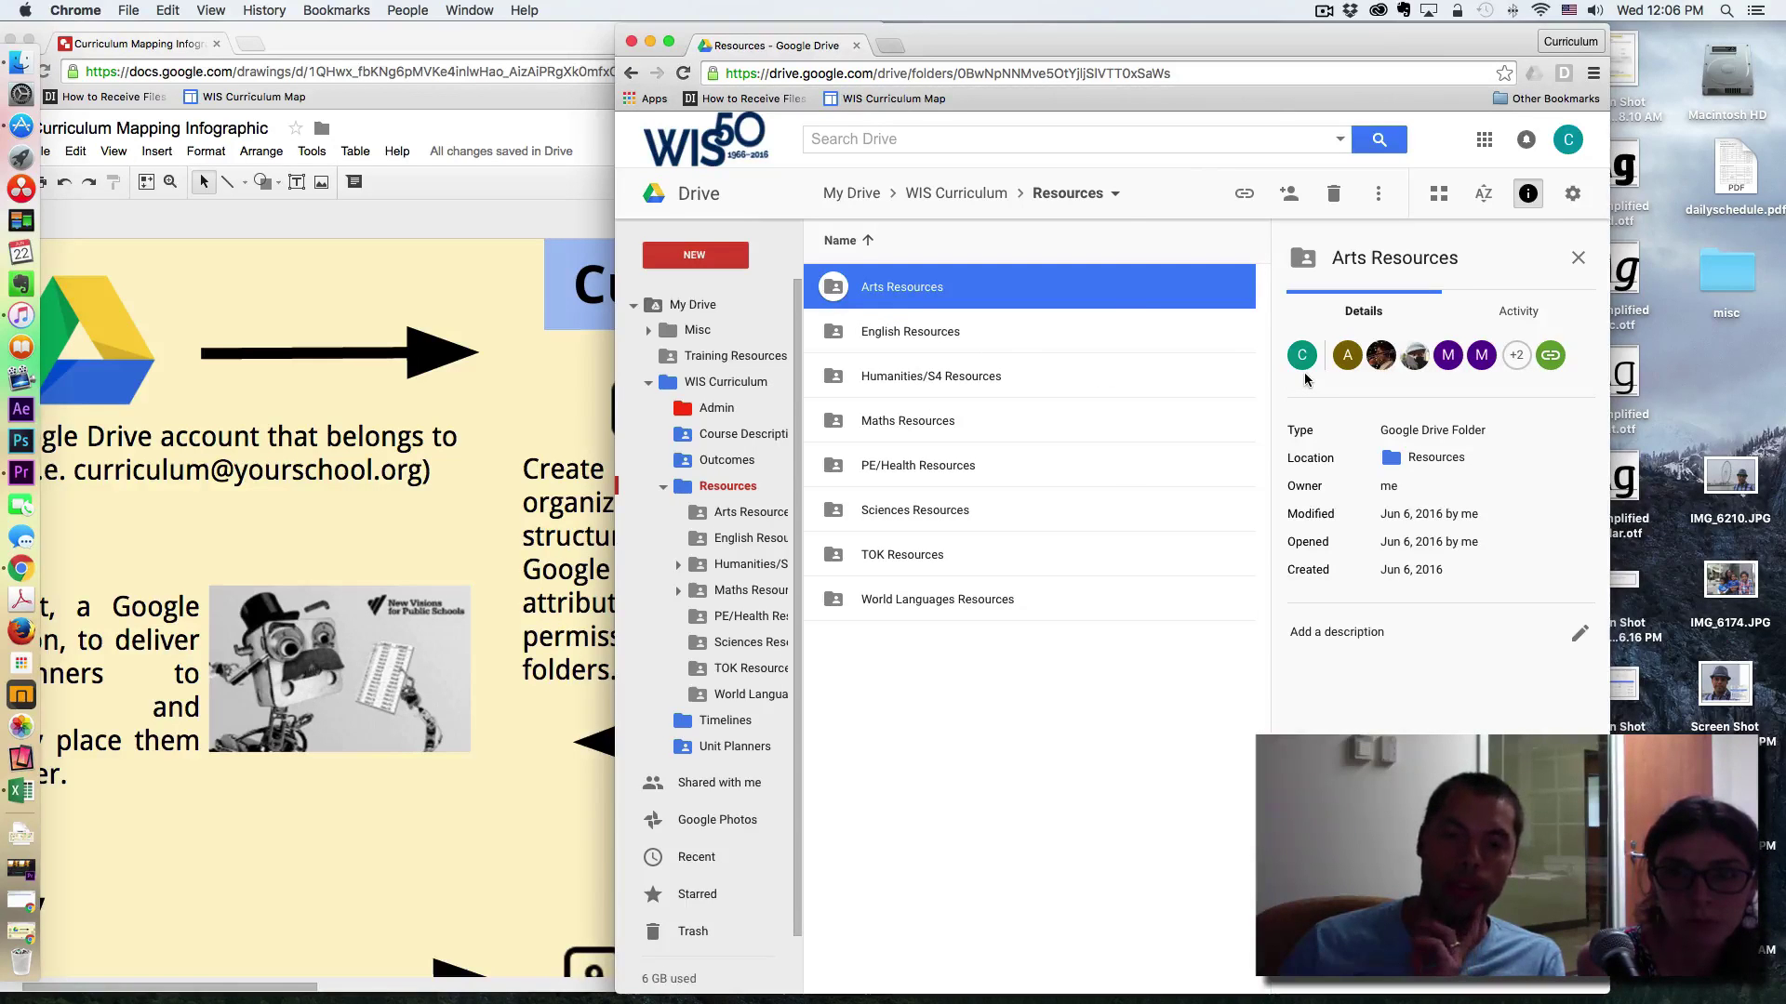
mouse_move(1358, 365)
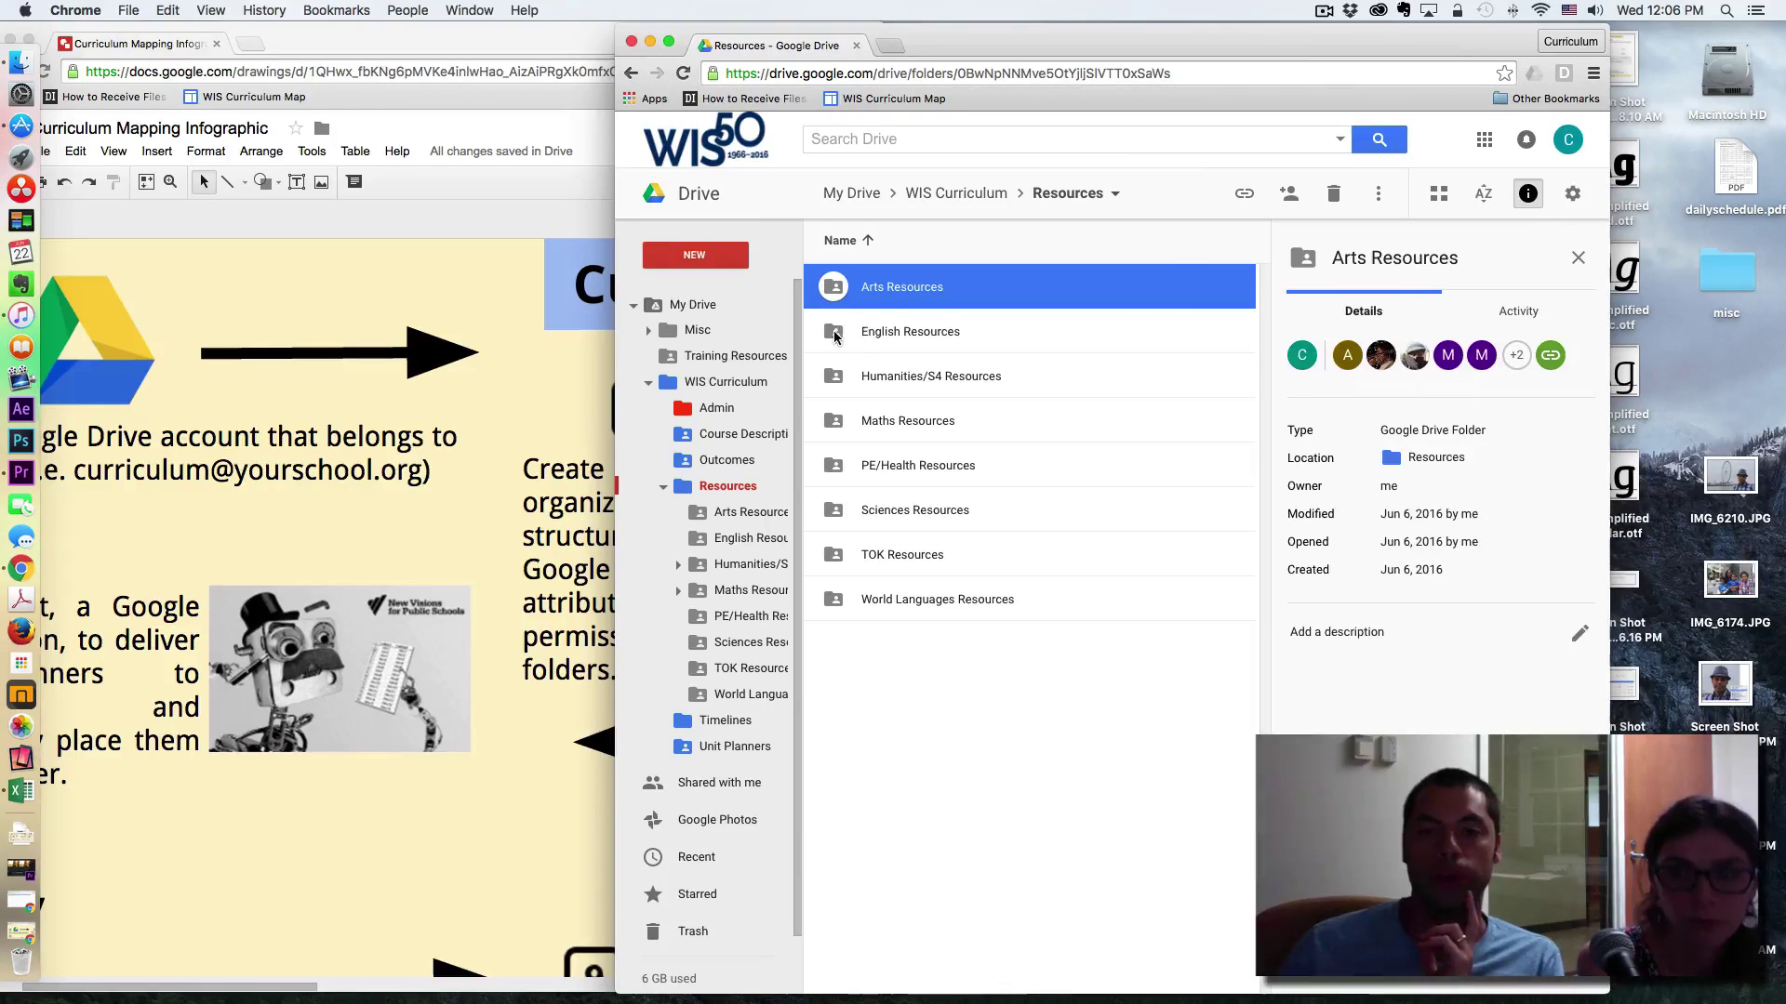
left_click(838, 336)
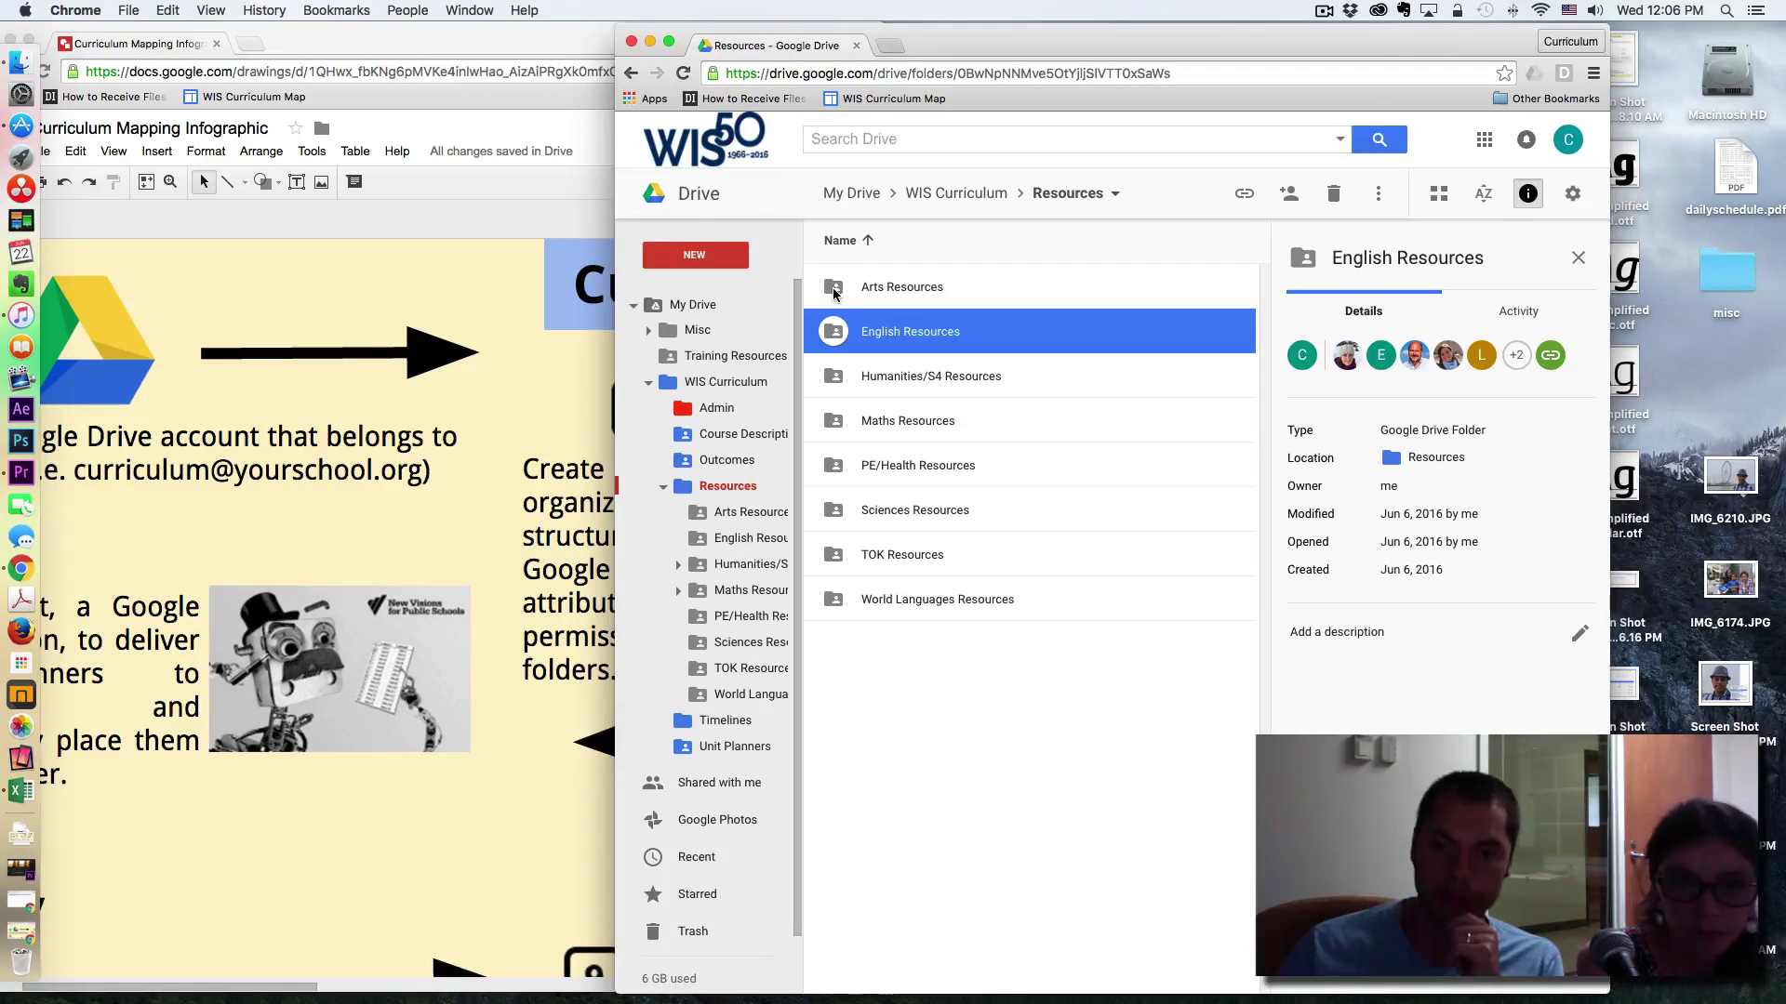
left_click(834, 294)
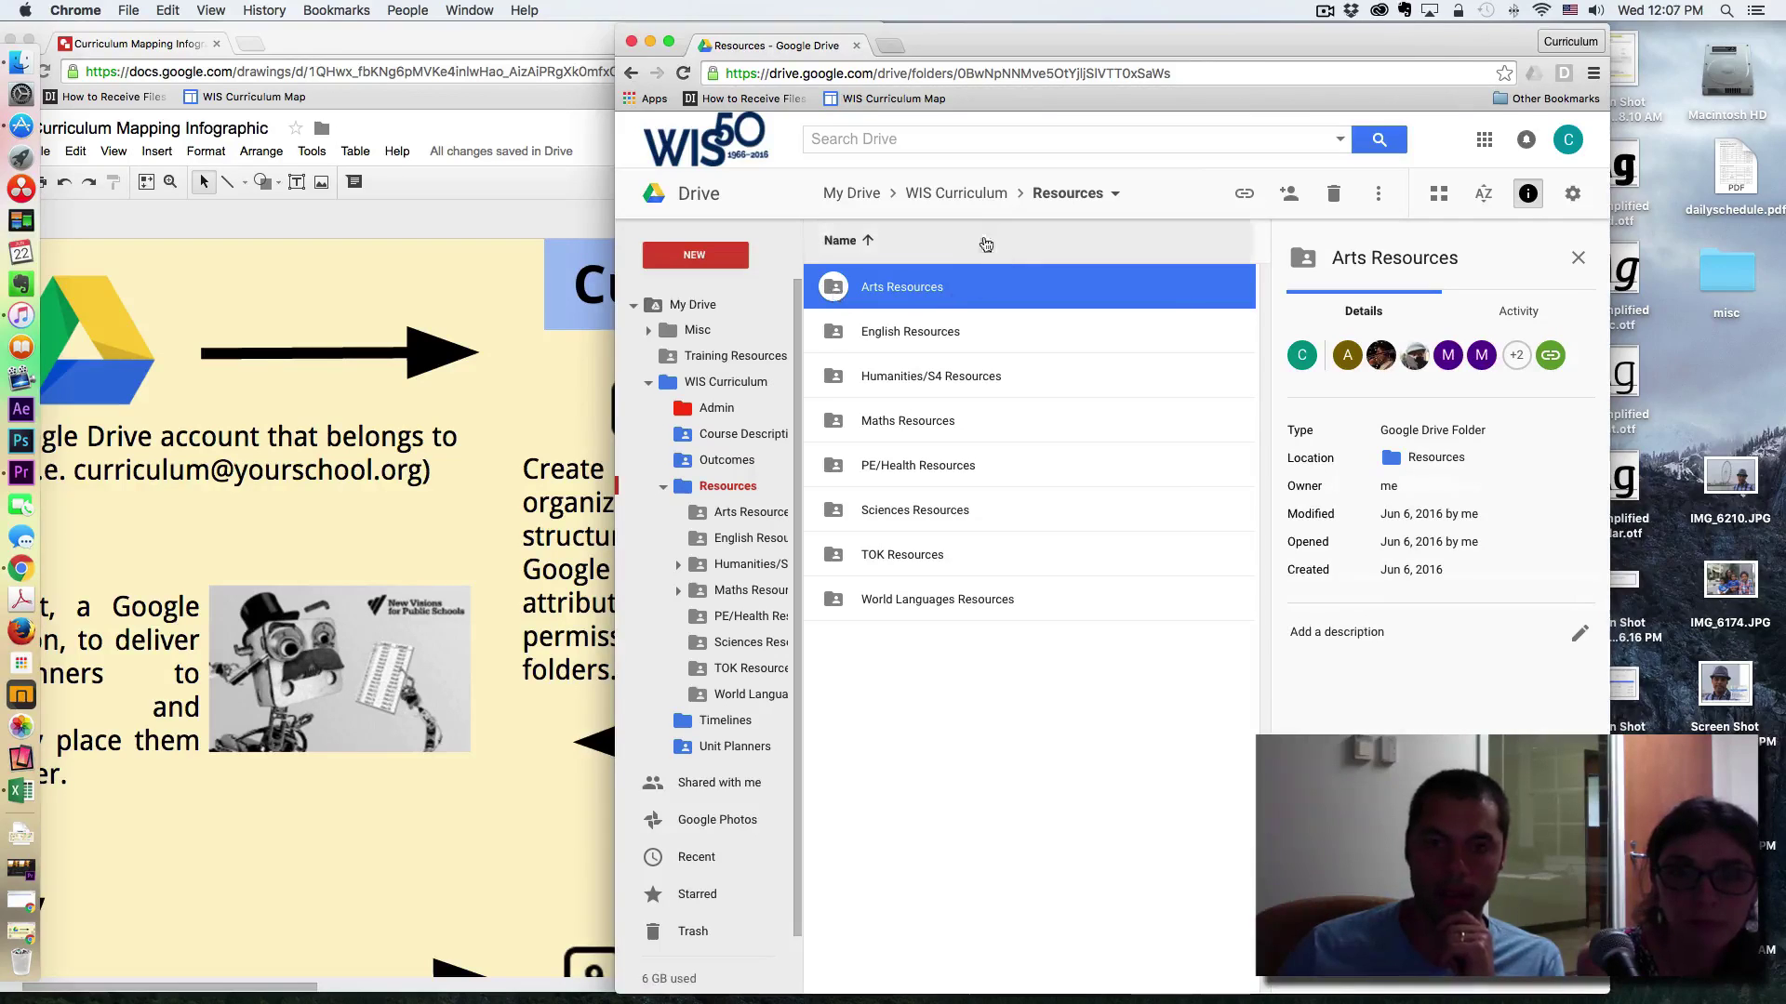
left_click(968, 195)
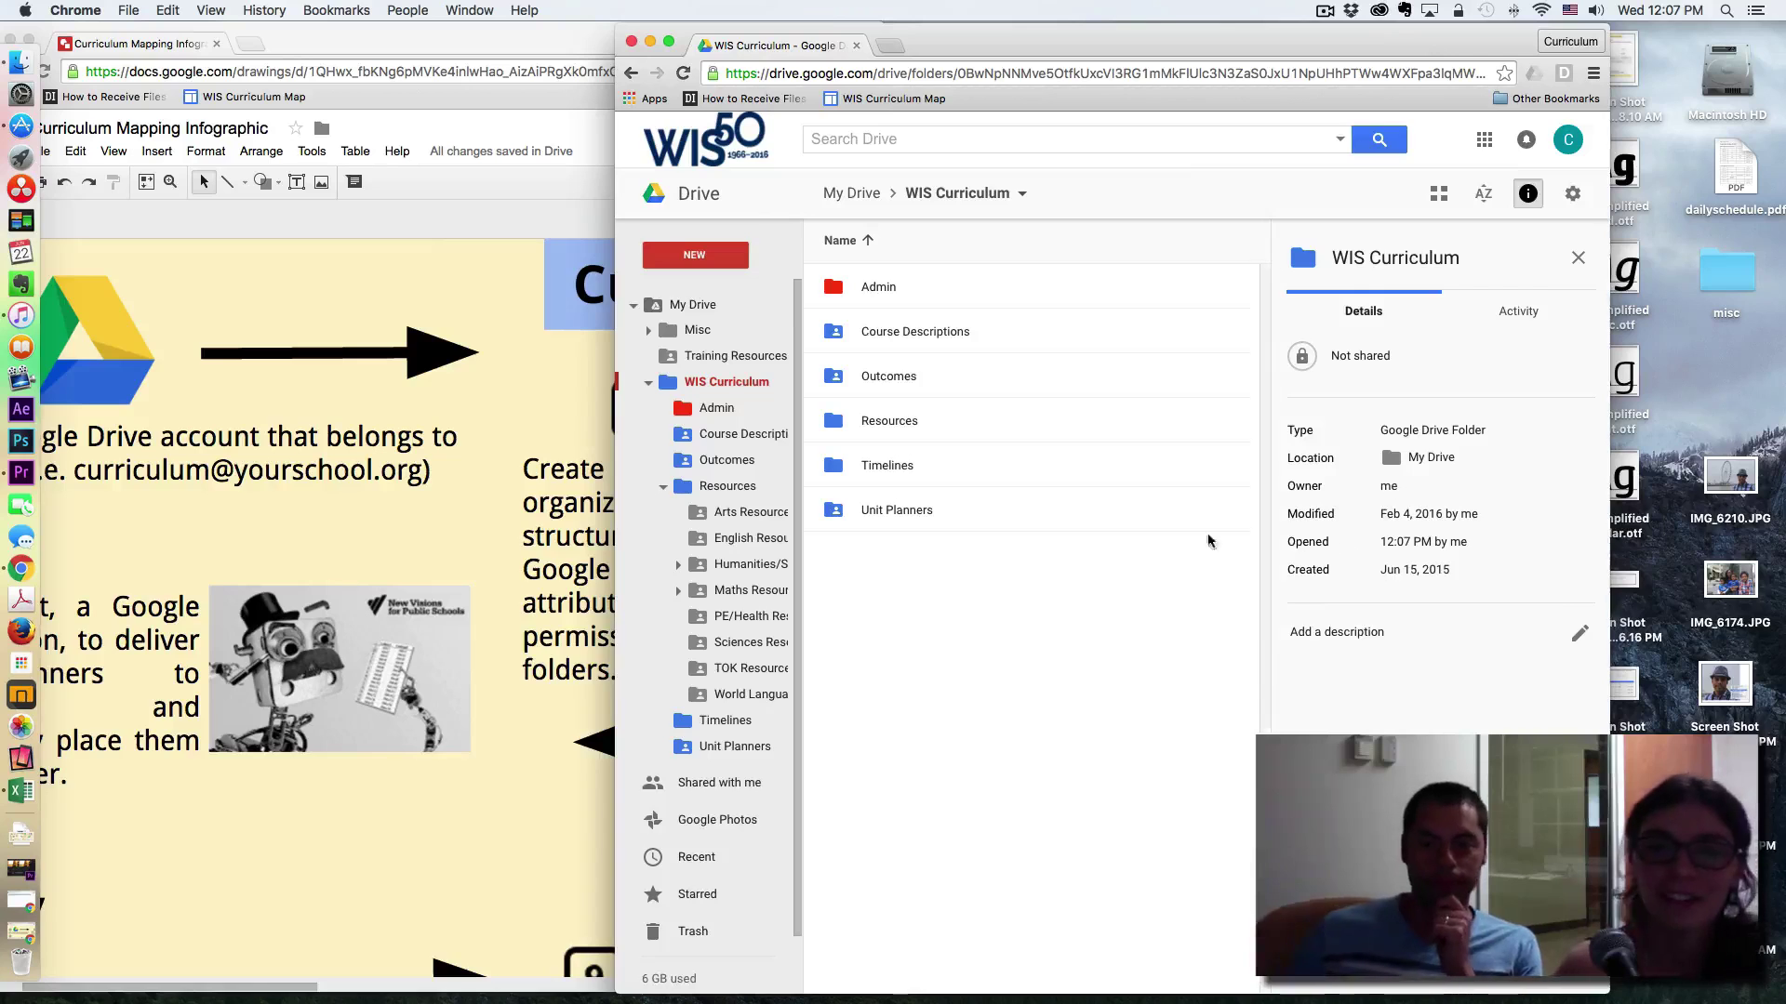
left_click(921, 513)
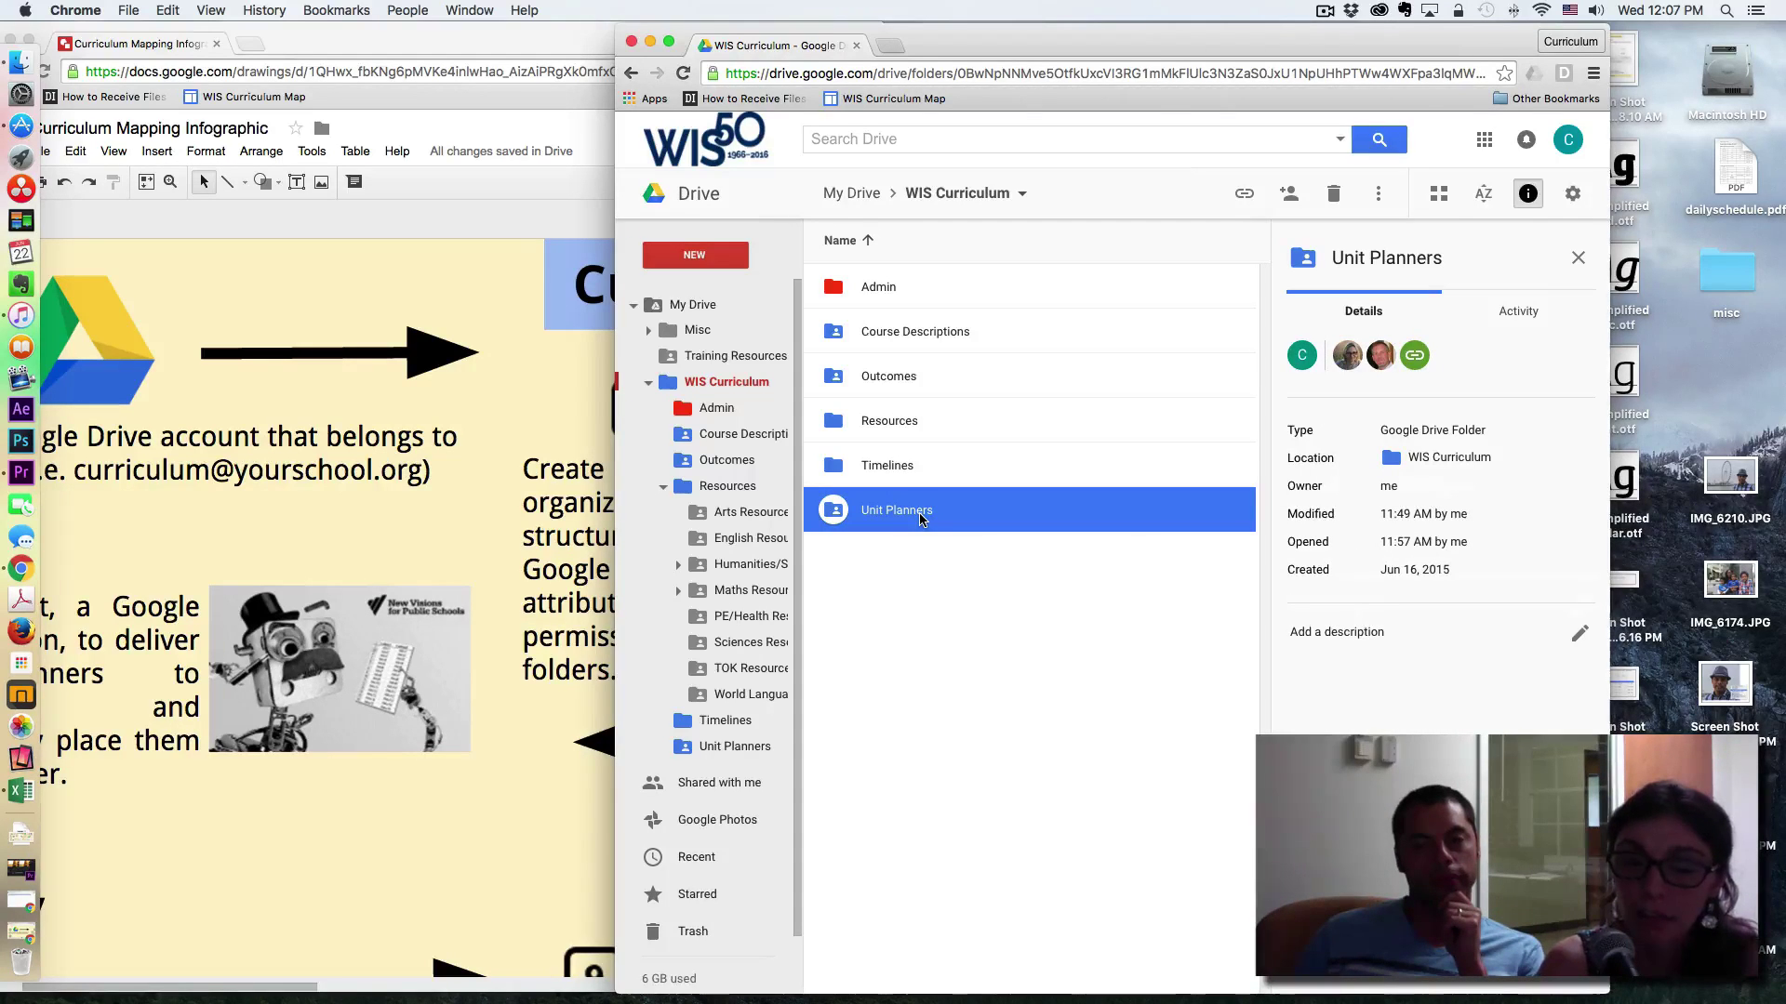
double_click(921, 514)
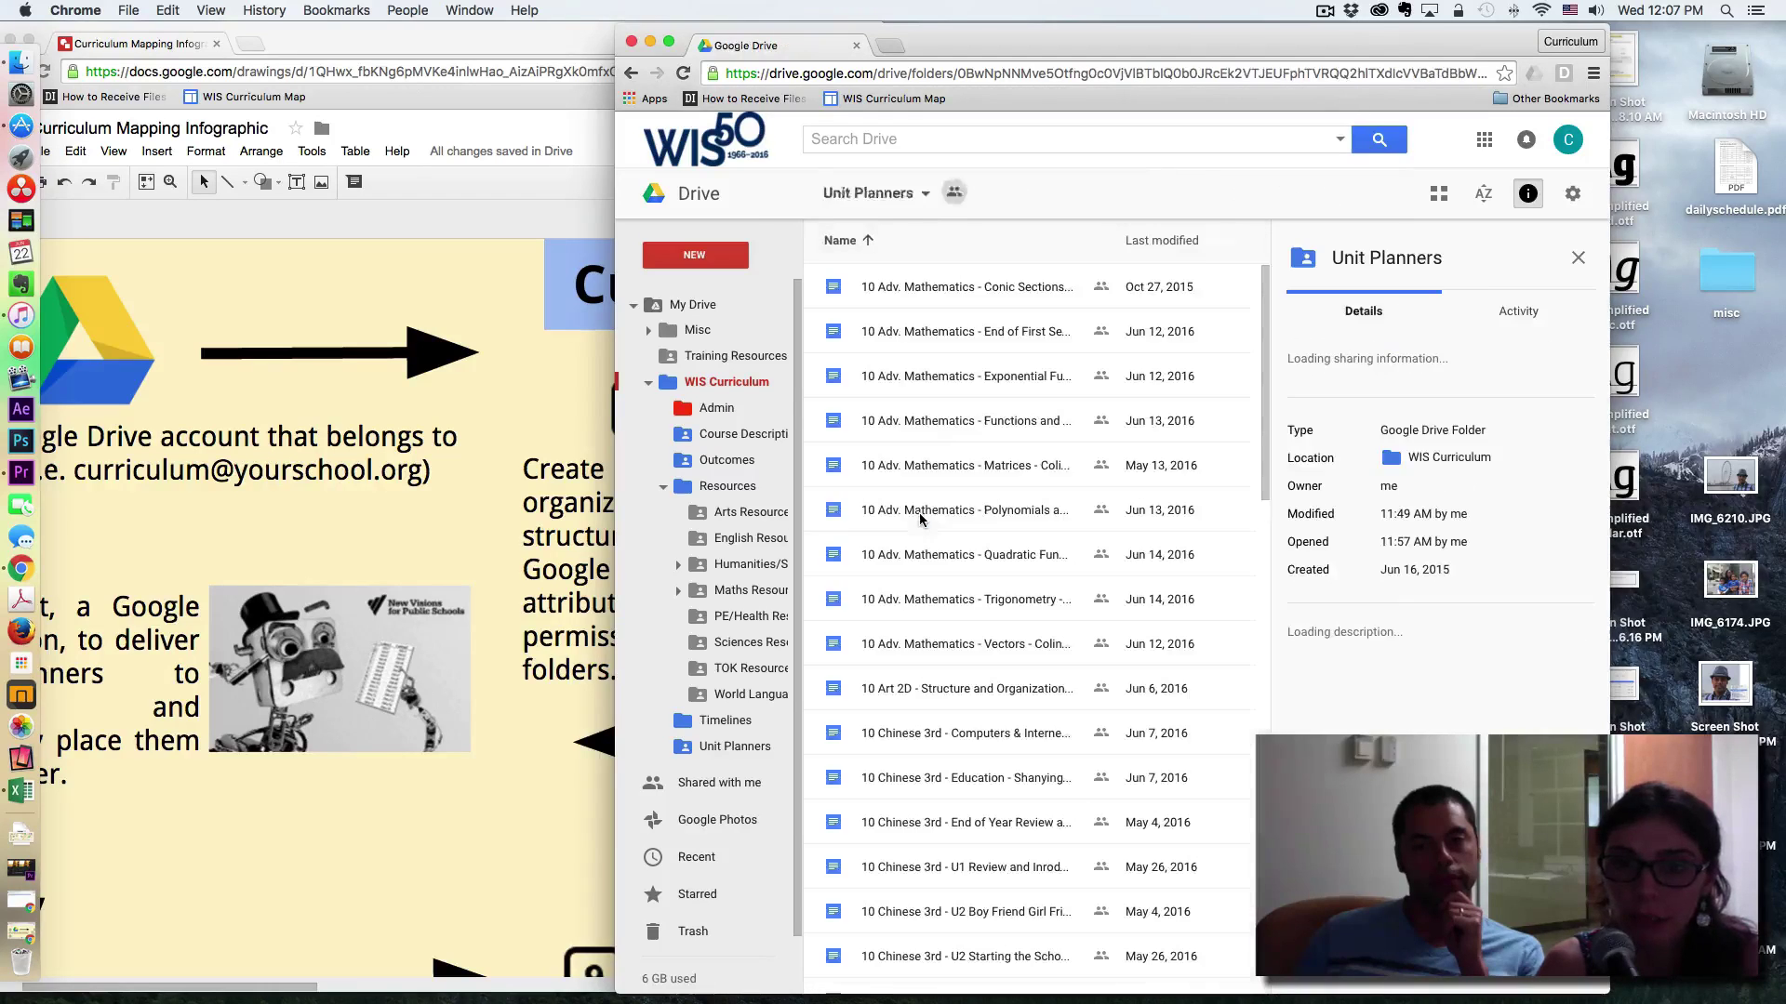
scroll(1051, 359, "down", 1)
scroll(1052, 359, "down", 2)
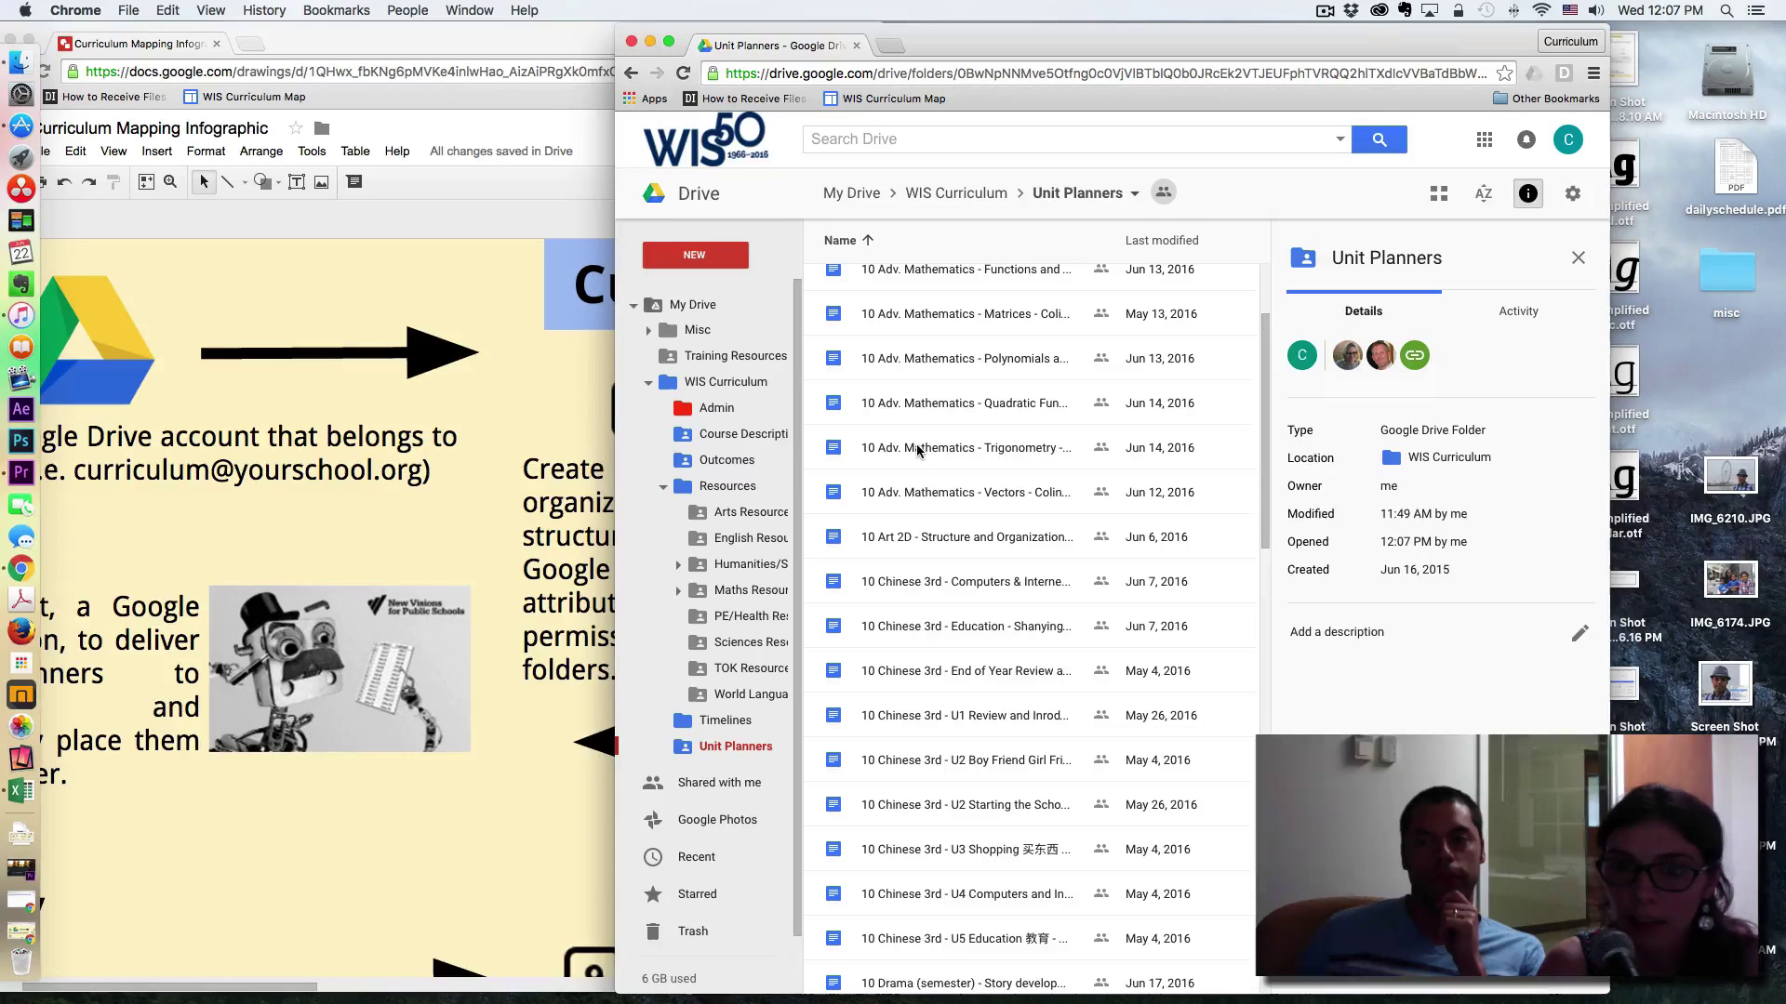
scroll(917, 447, "down", 1)
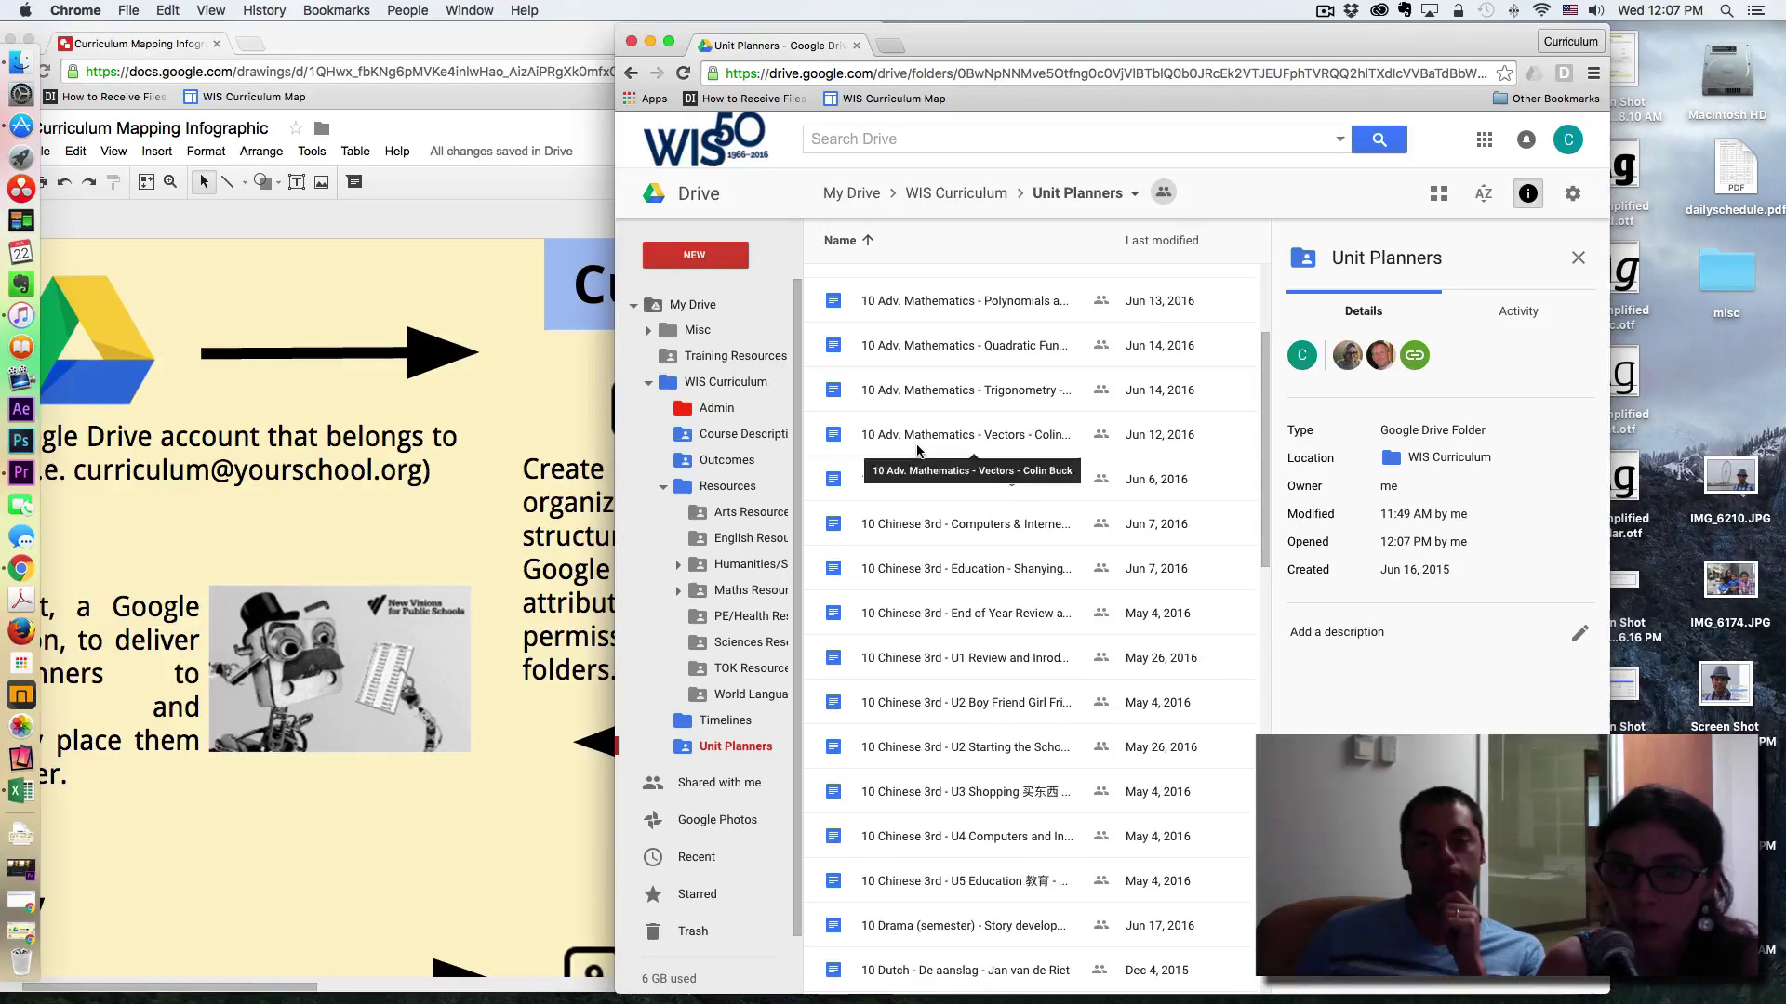
key("super+bracketleft")
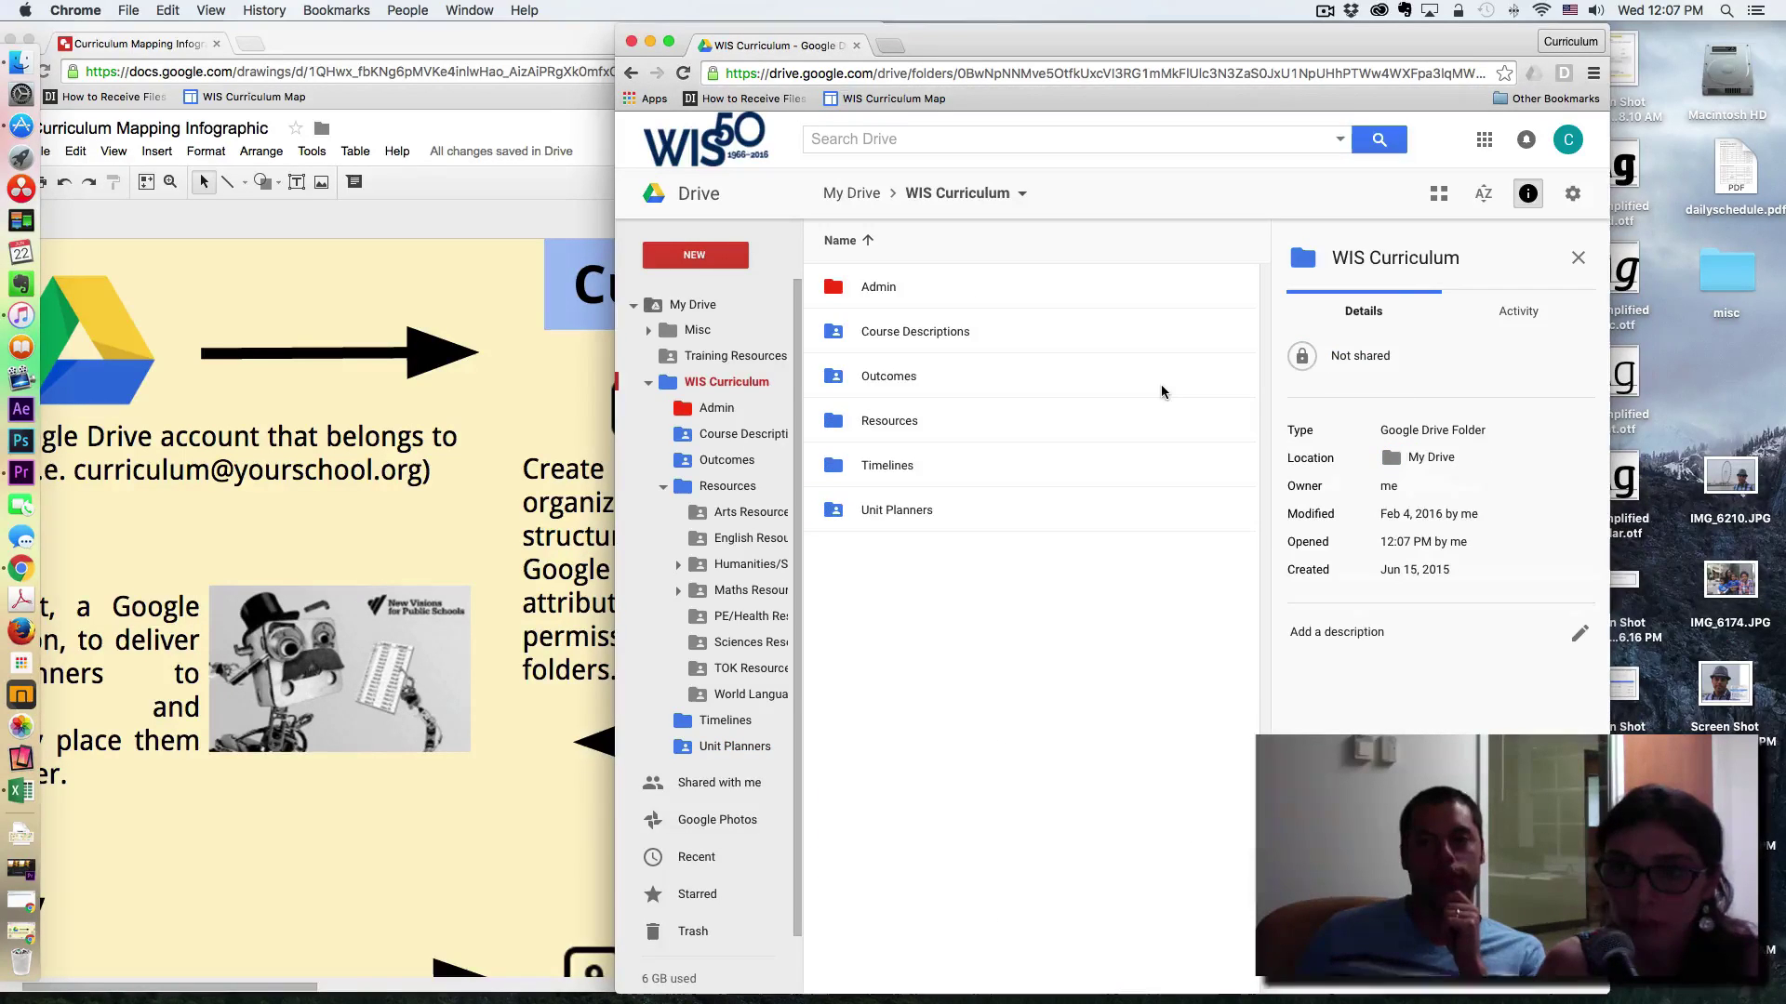
double_click(917, 512)
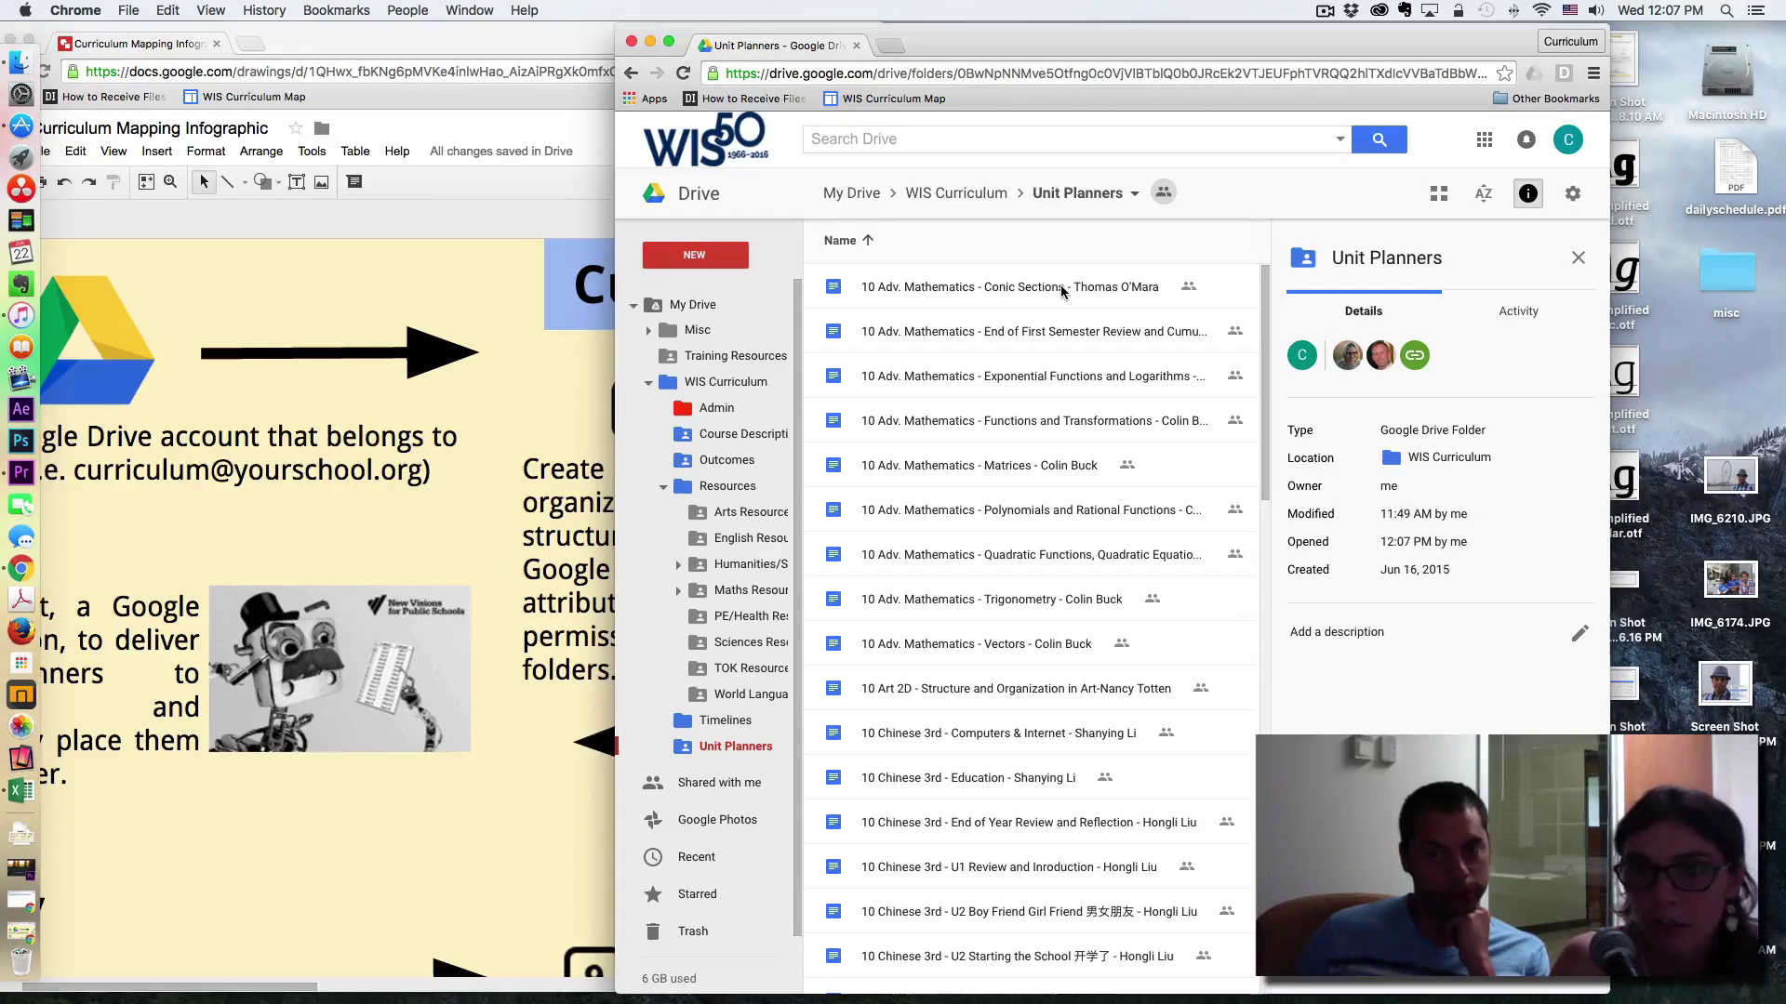
left_click(980, 200)
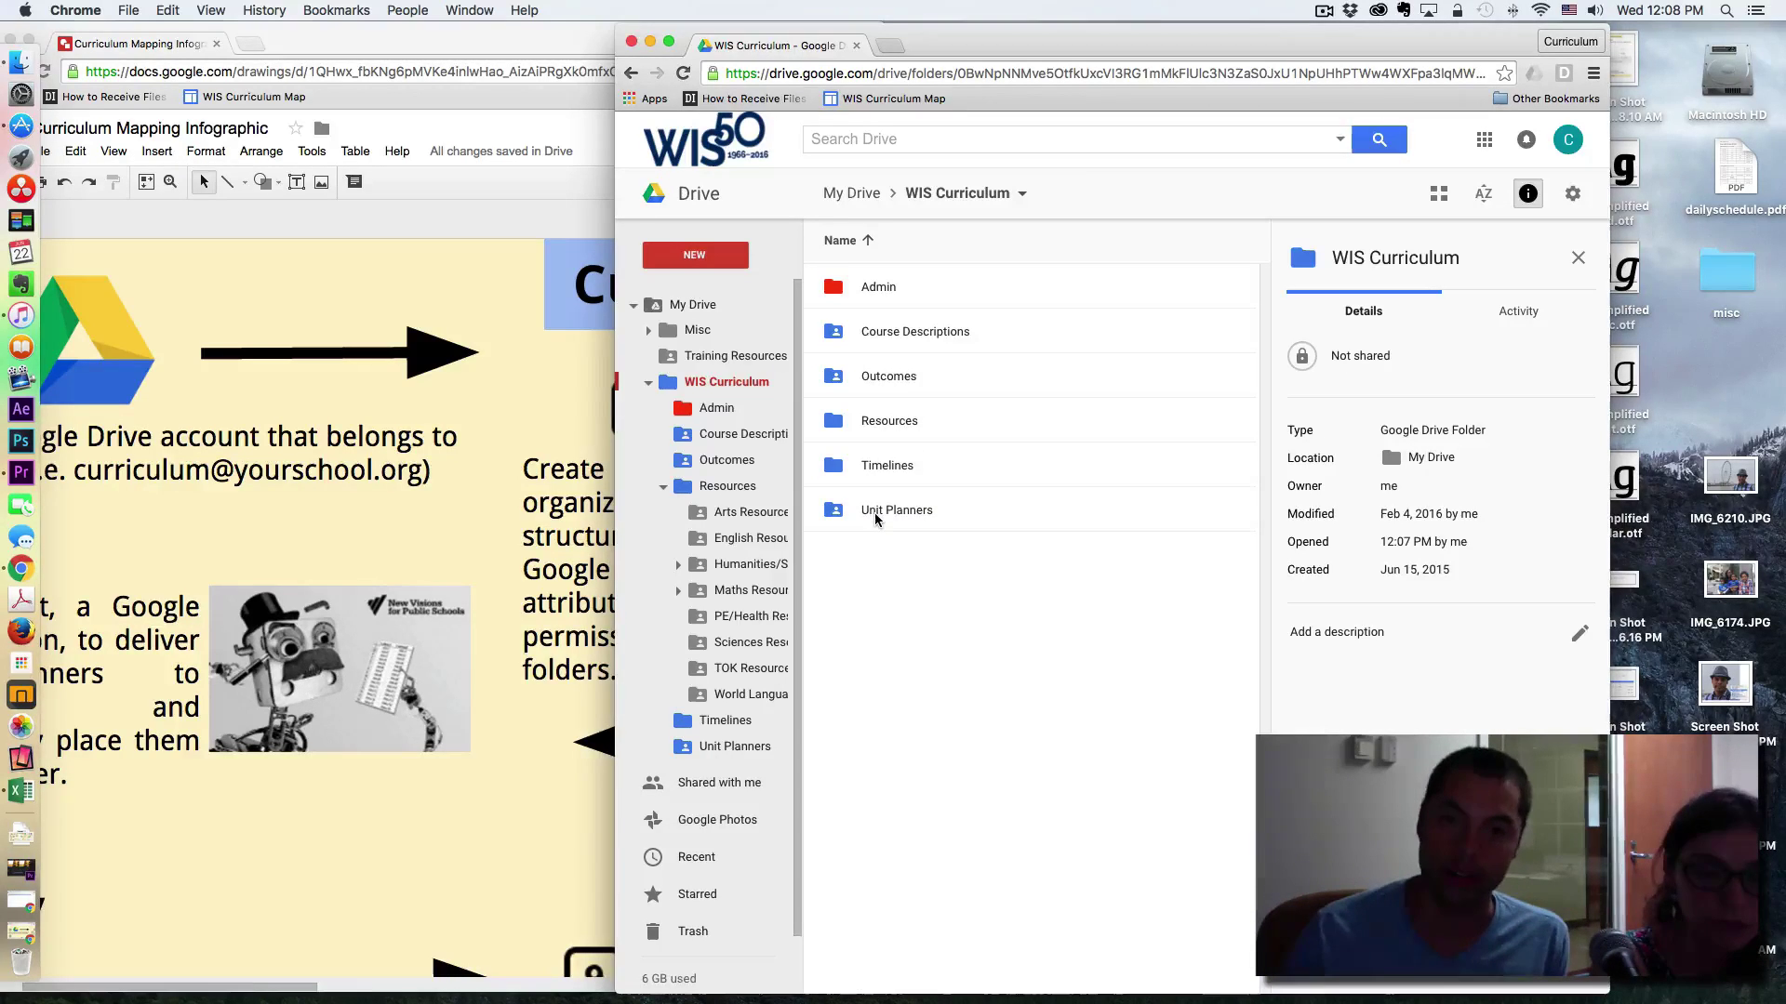
left_click(892, 381)
double_click(892, 380)
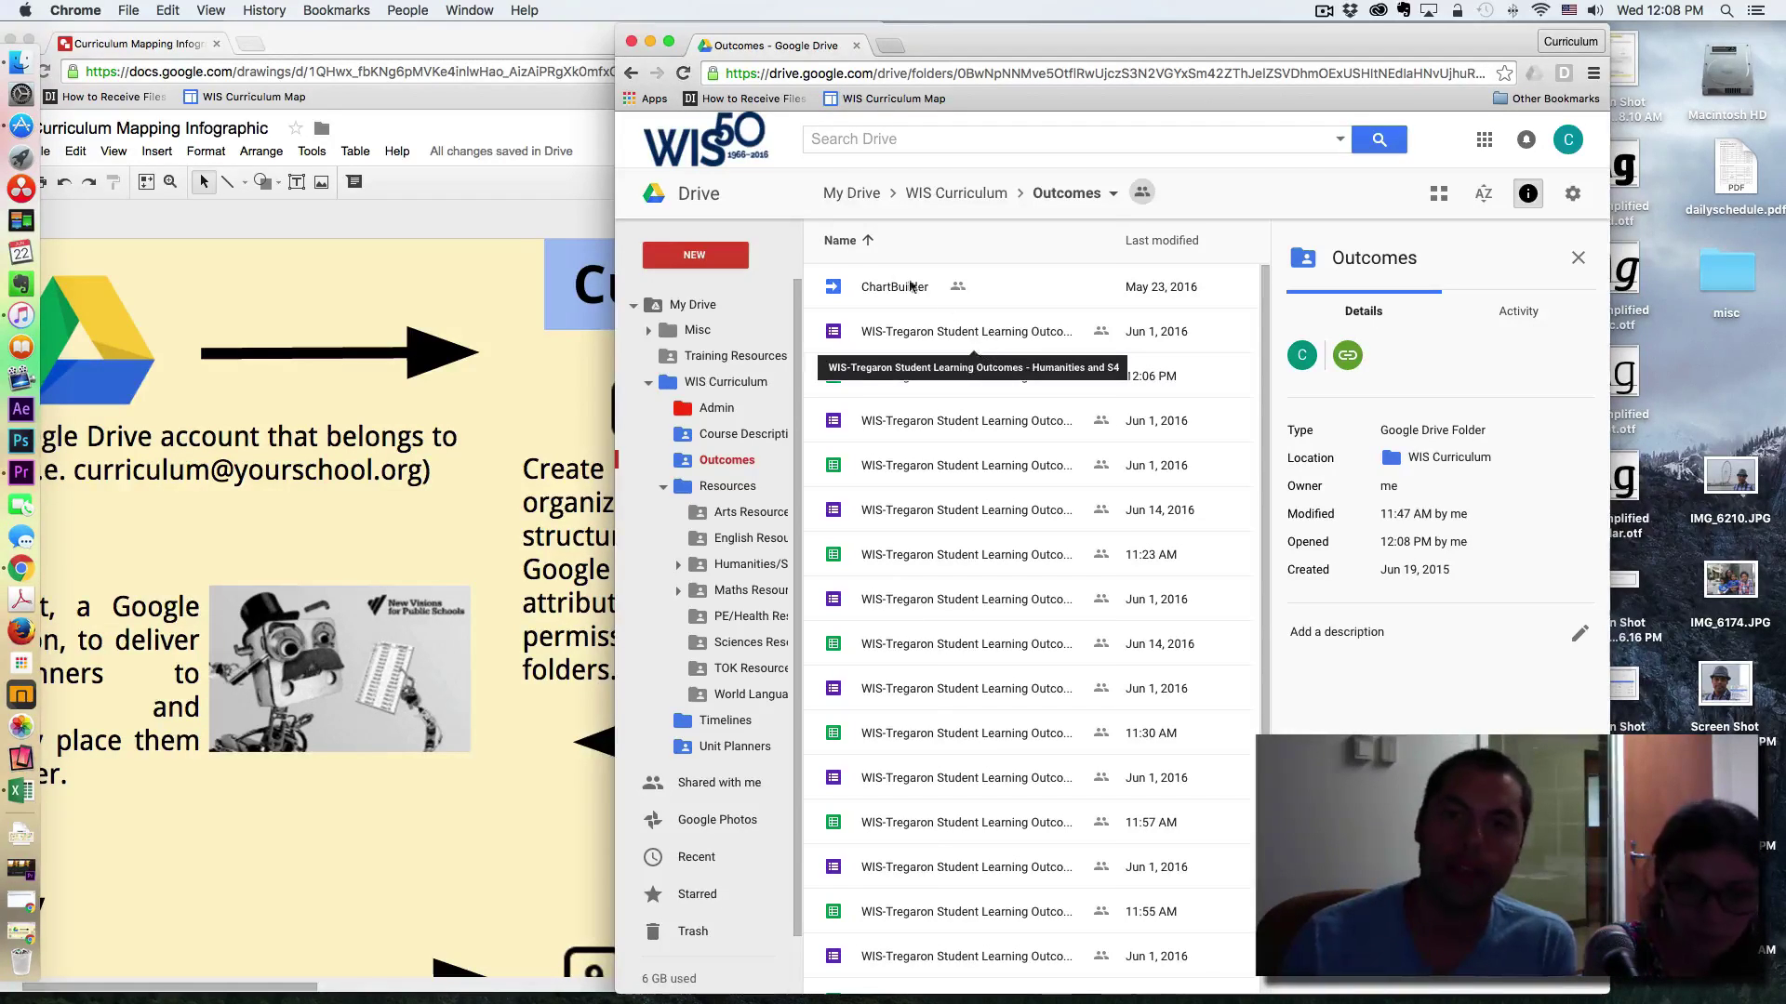
left_click(939, 199)
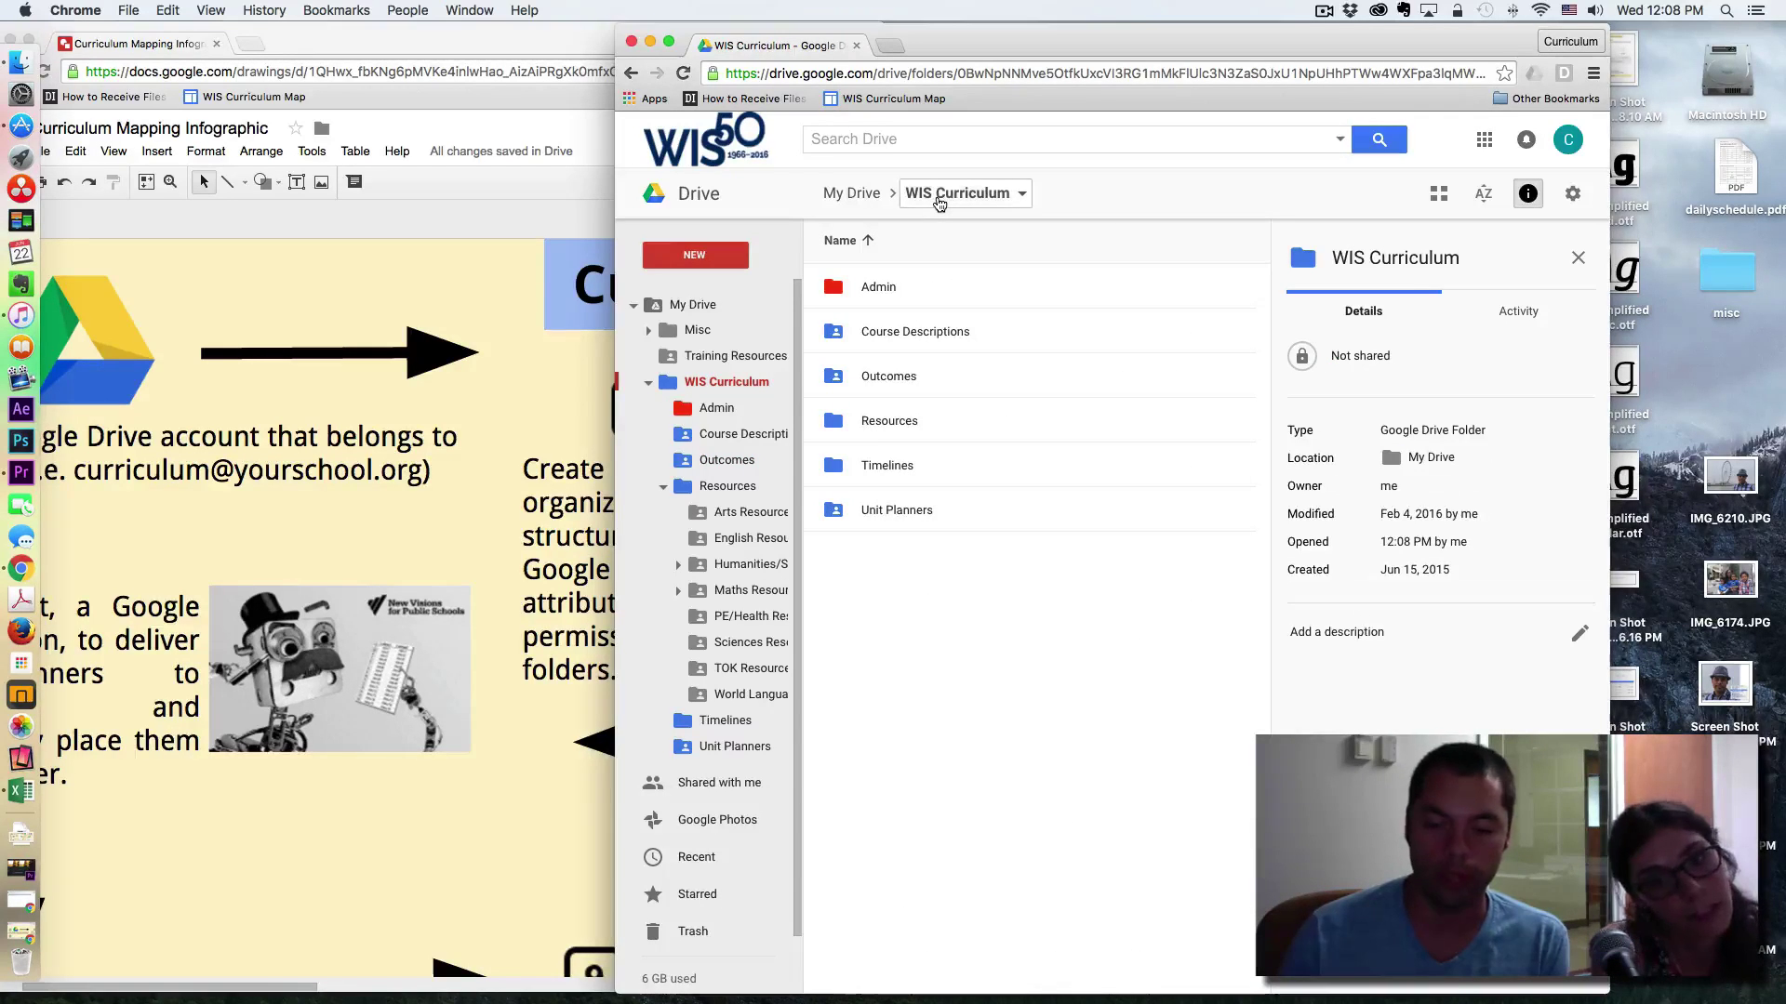
left_click(870, 468)
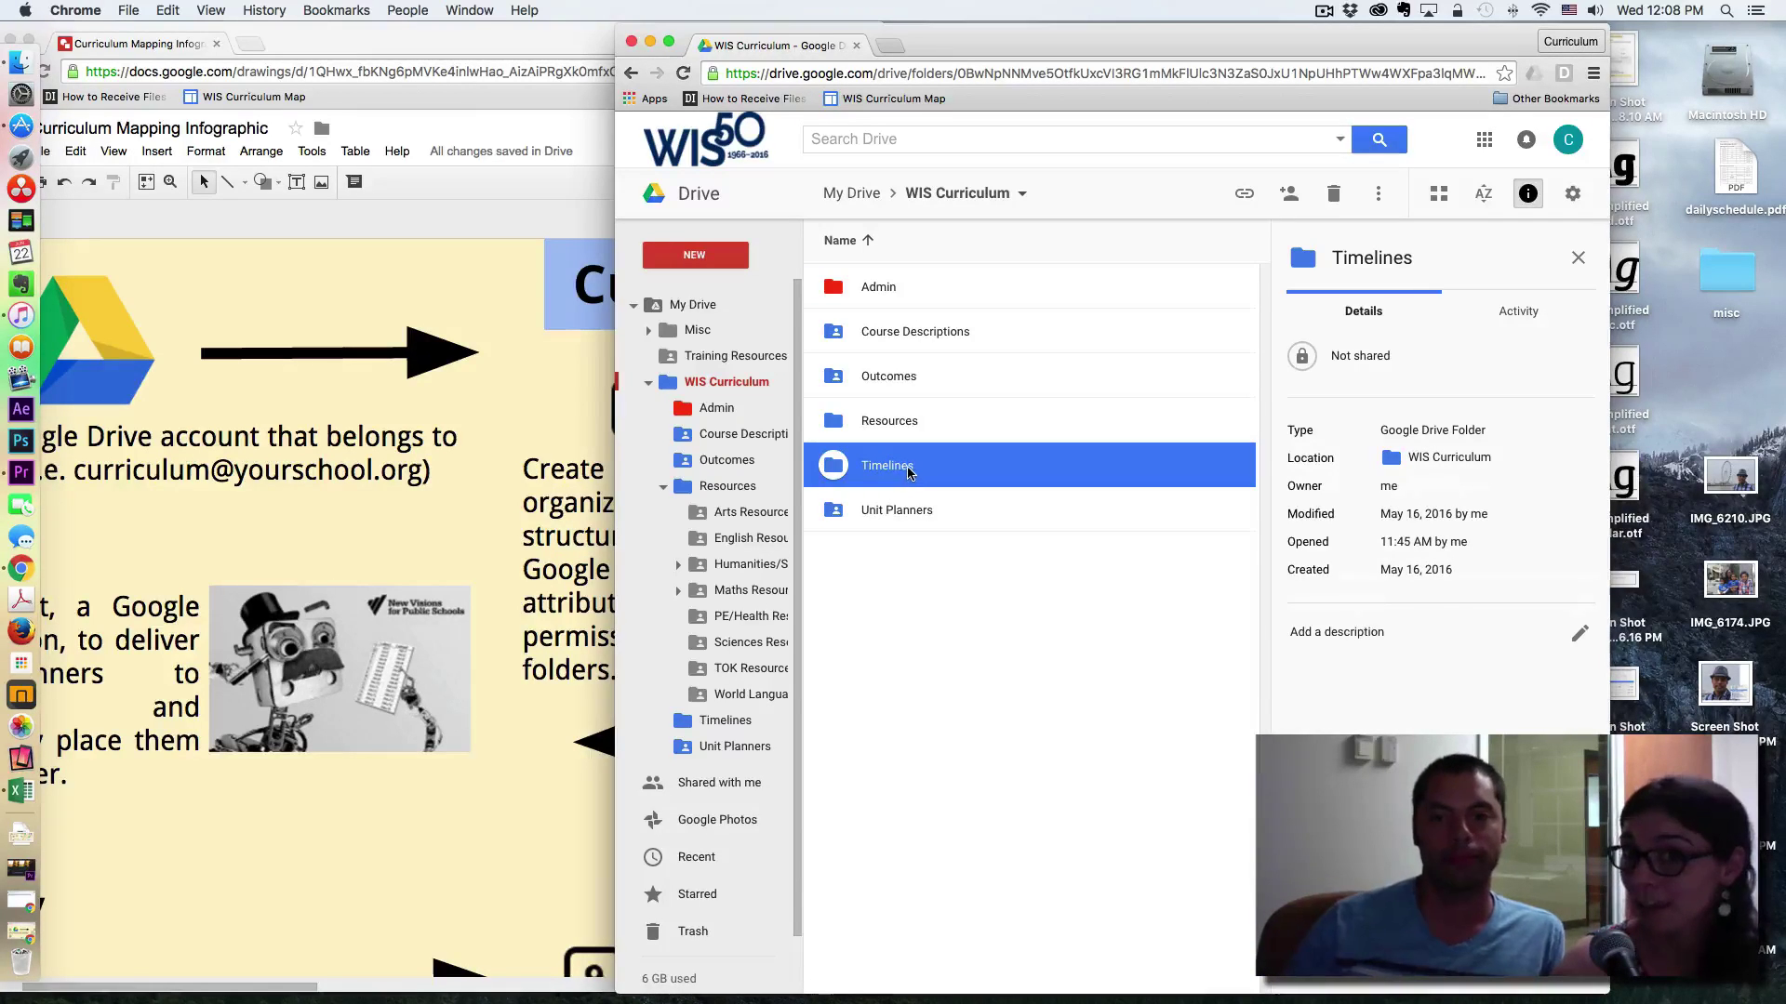
double_click(910, 470)
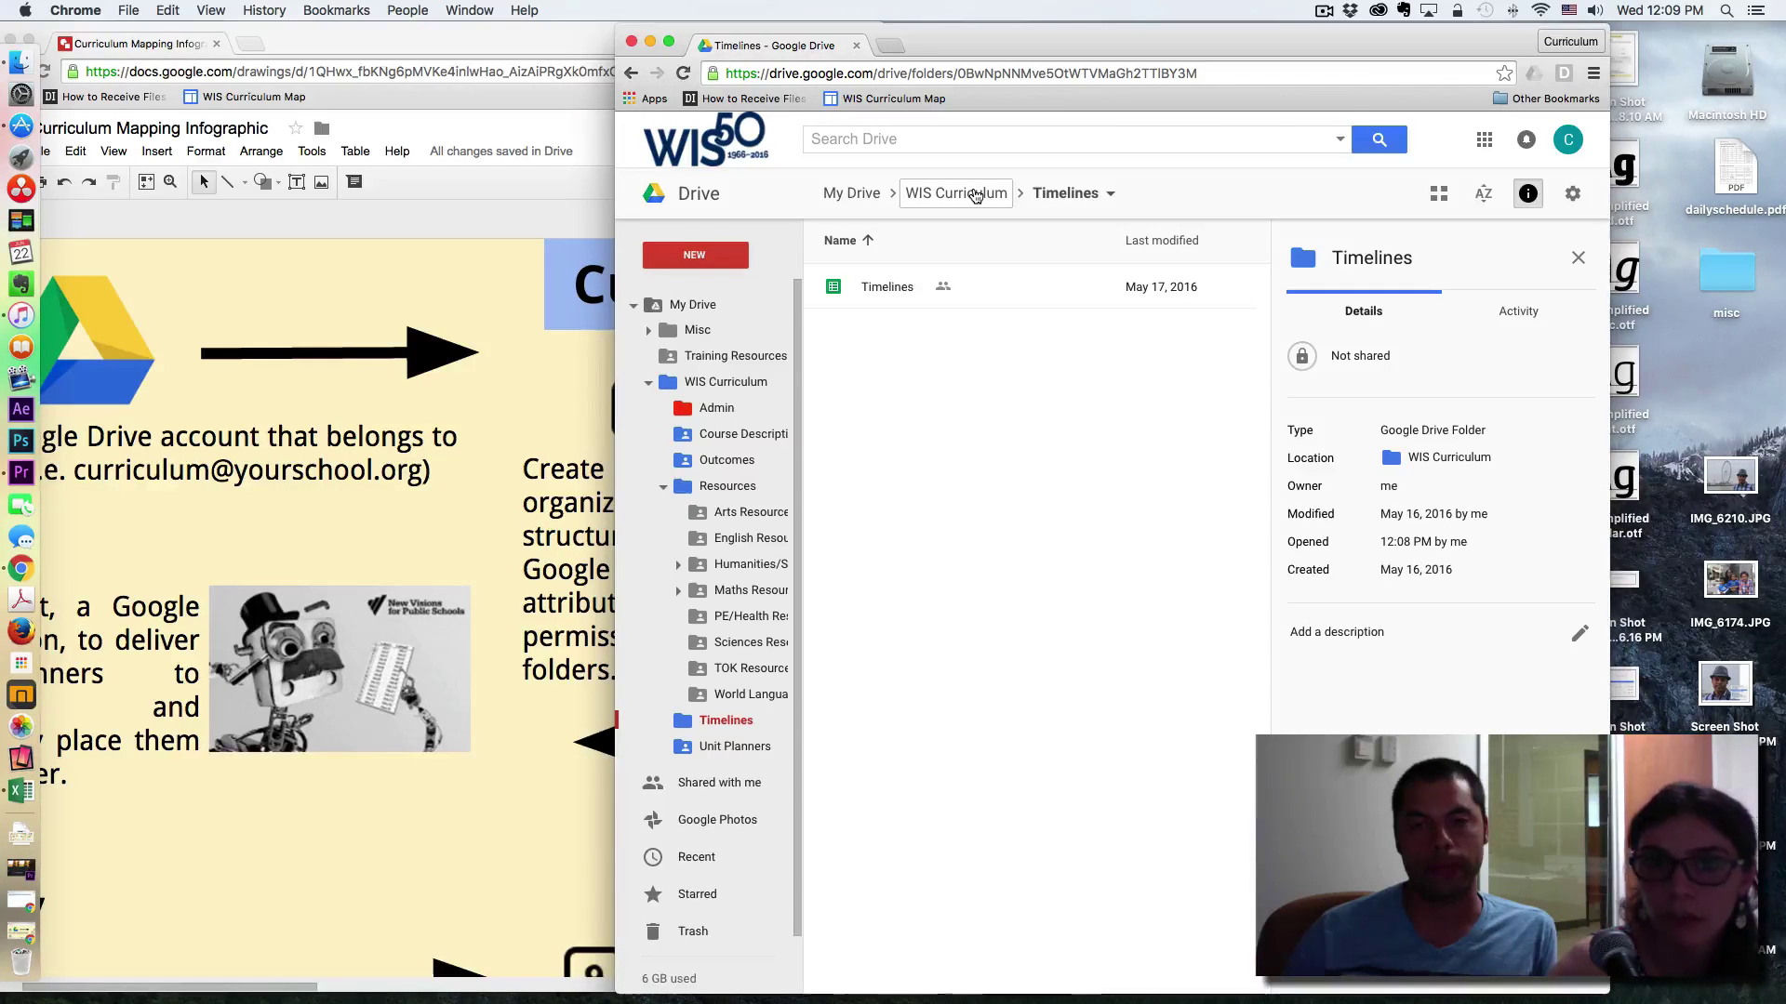
left_click(975, 194)
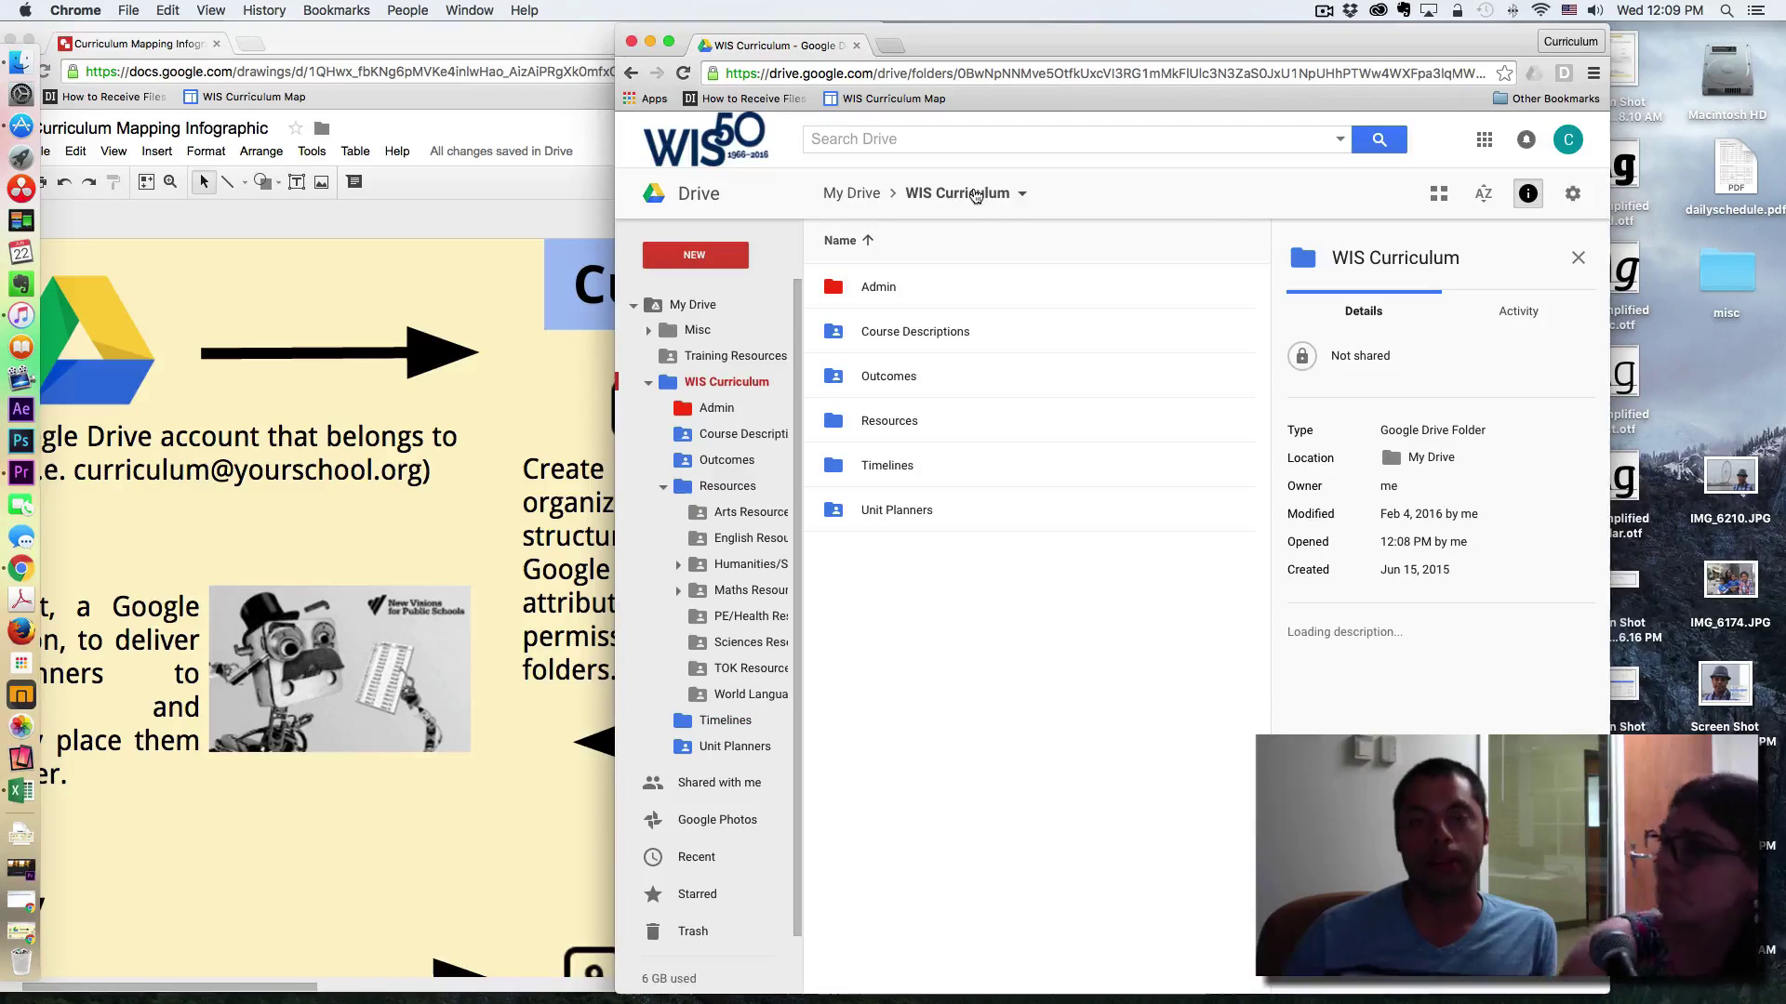